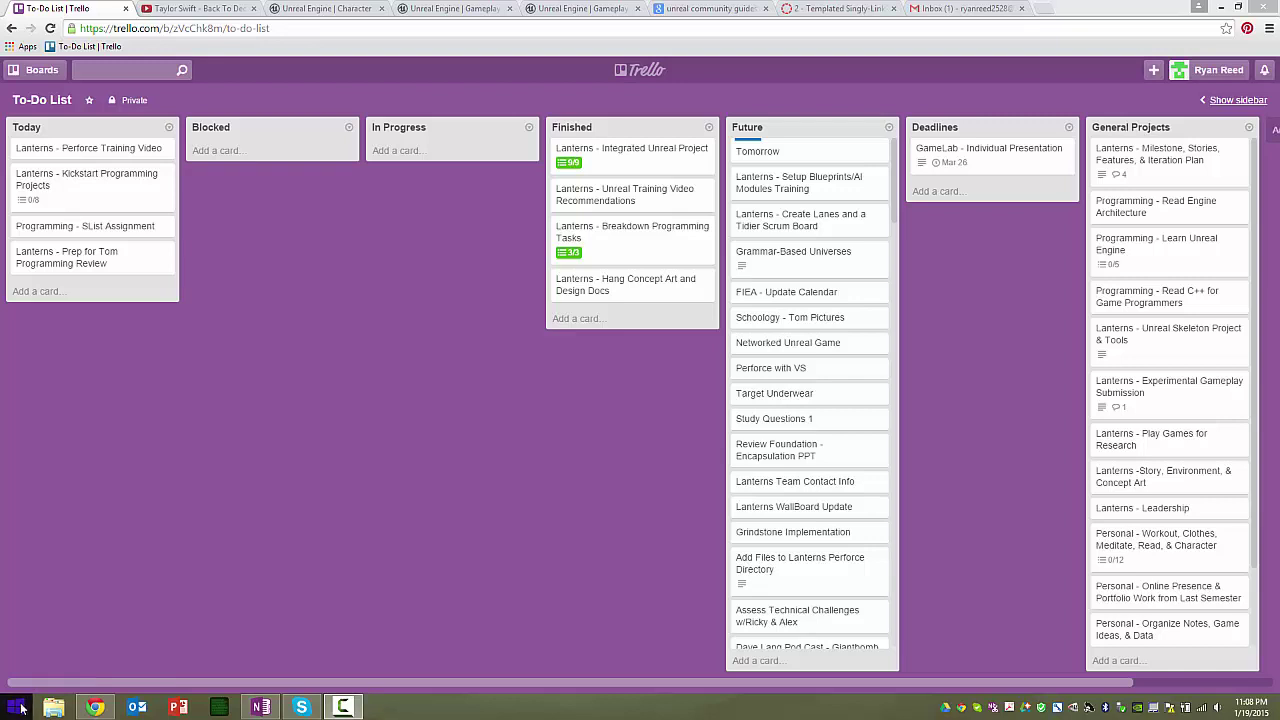
- Launch P4V from the Start menu to get its Open Connection dialog
{"action": "left_click", "coordinate": [18, 707]}
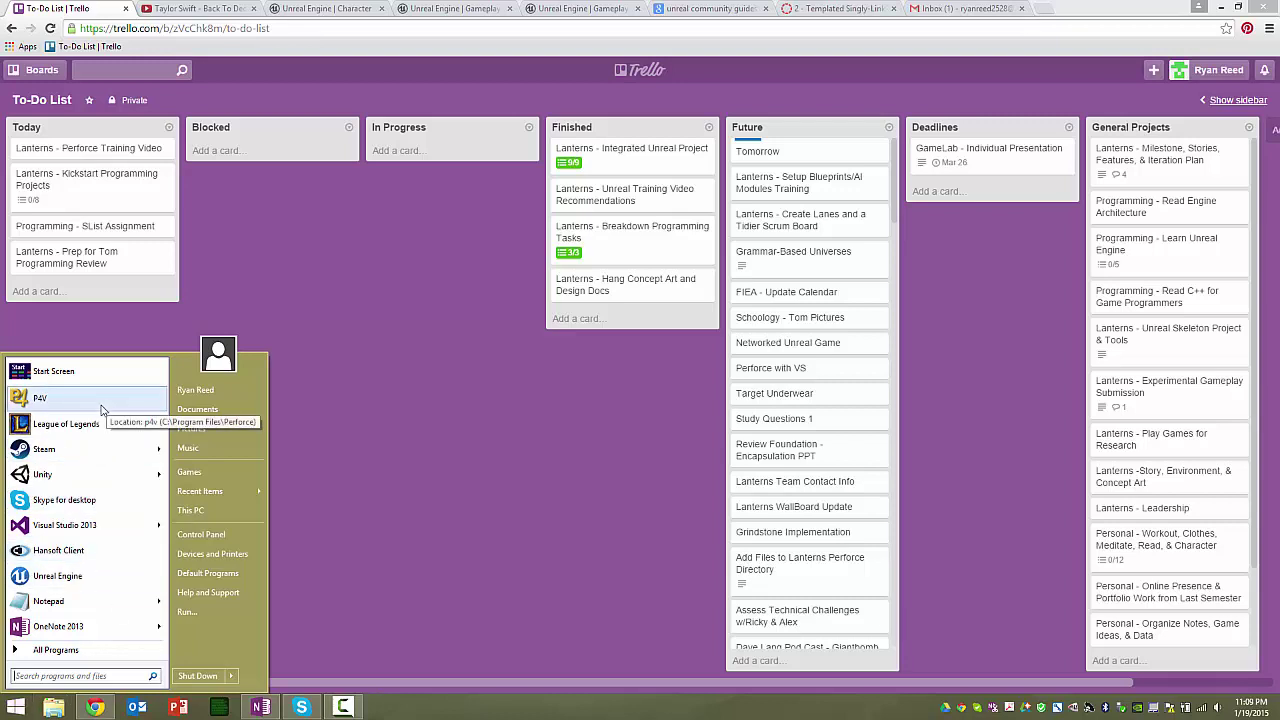
{"action": "left_click", "coordinate": [40, 398]}
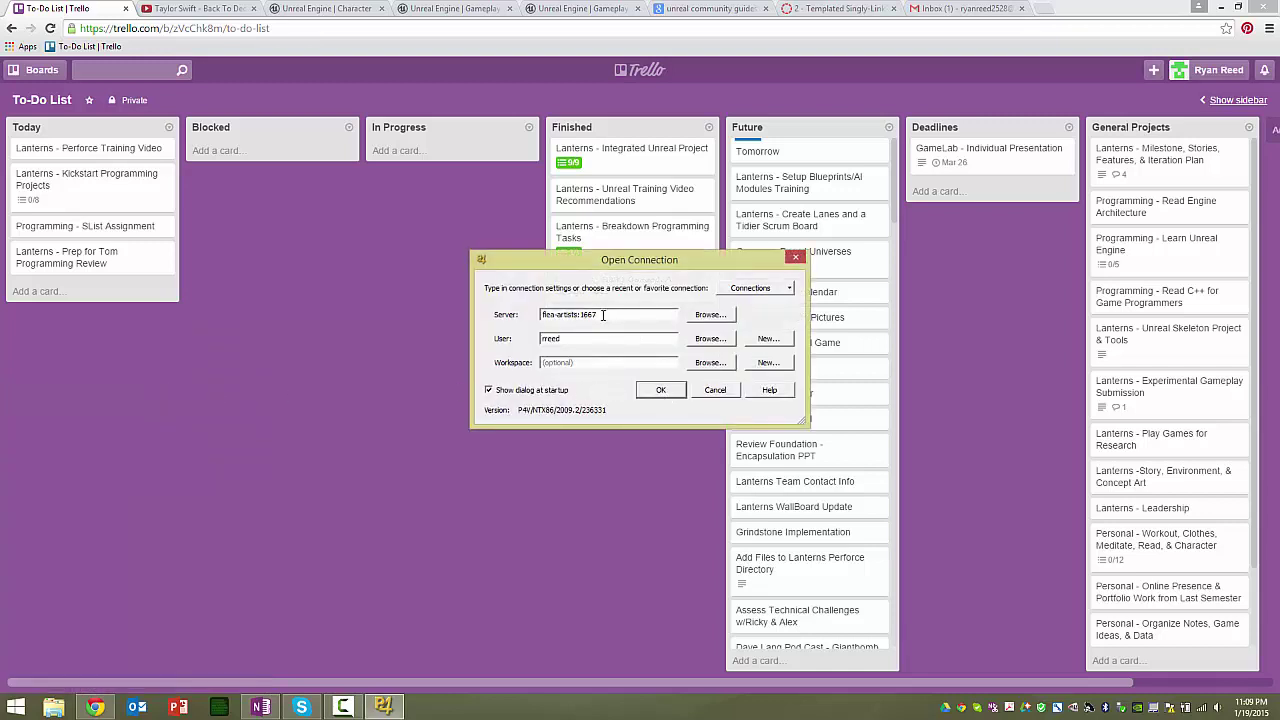
- Connect to fiea-artists:1667 and choose the user's own workspace, dismissing the path error
{"action": "left_click", "coordinate": [659, 391]}
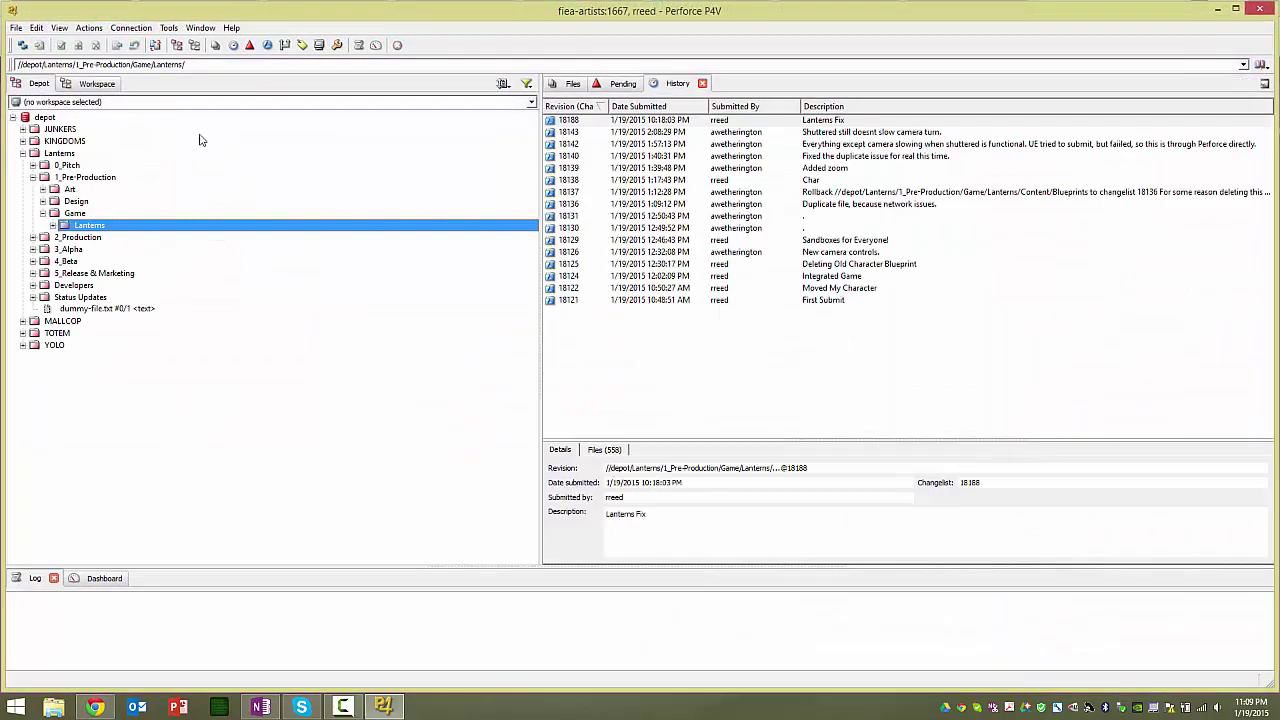
{"action": "left_click", "coordinate": [97, 83]}
{"action": "left_click", "coordinate": [99, 103]}
{"action": "left_click", "coordinate": [86, 127]}
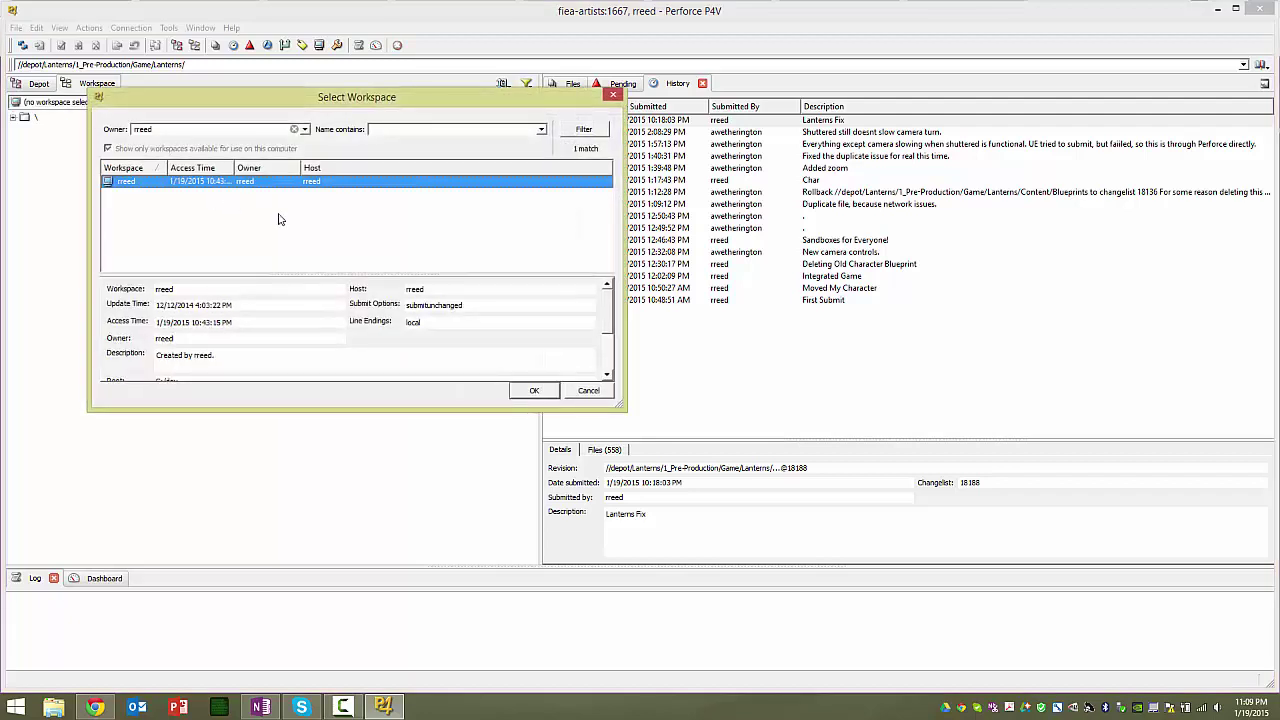
{"action": "left_click", "coordinate": [534, 391]}
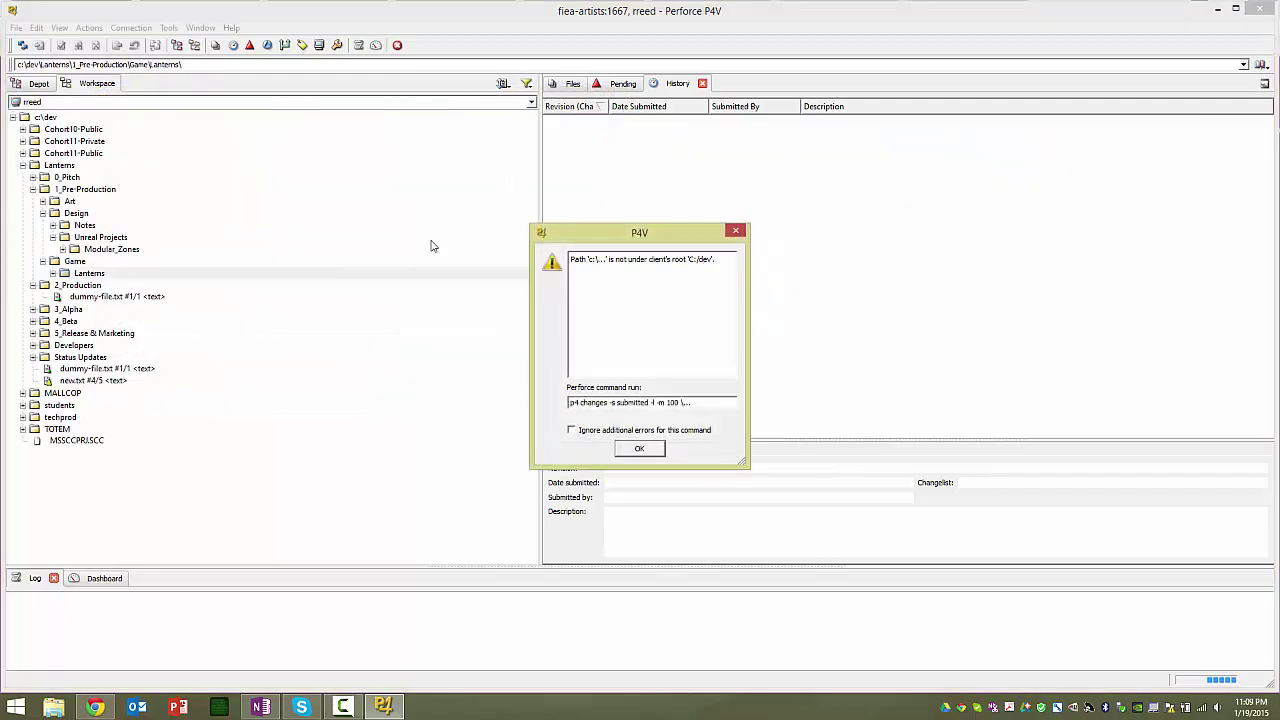
{"action": "left_click", "coordinate": [648, 448]}
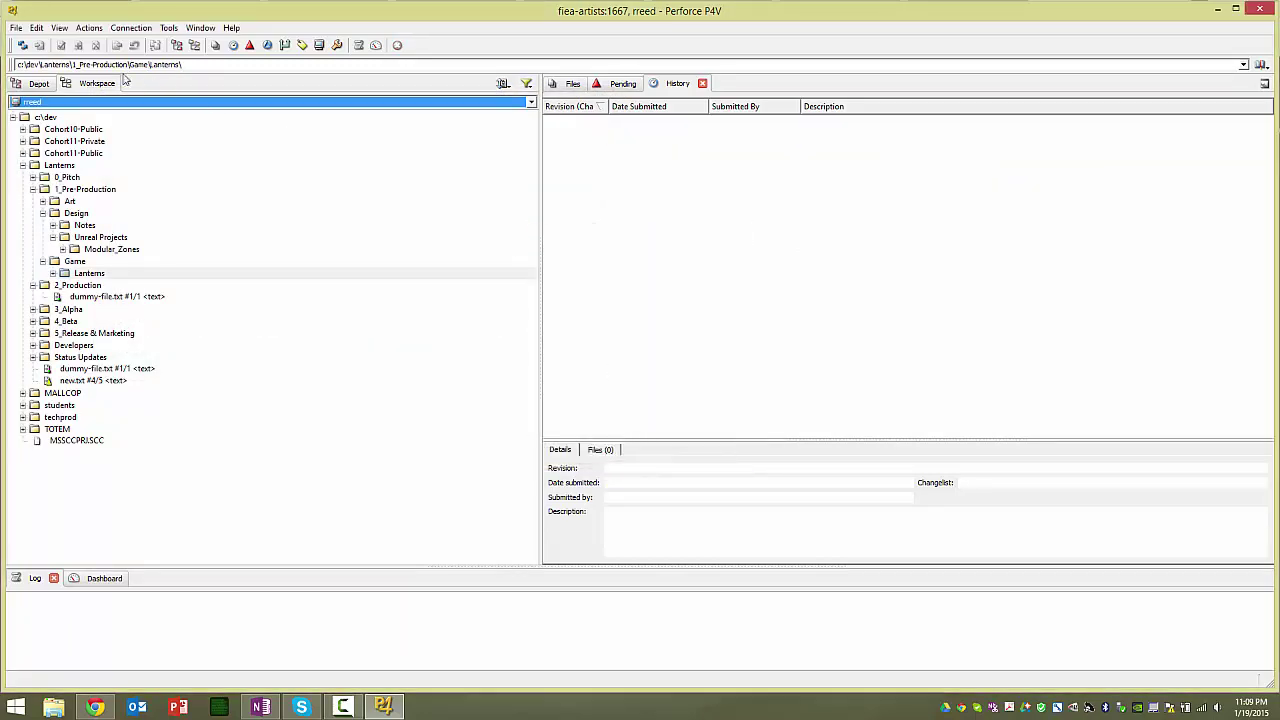
- In the Depot tree, expand Lanterns > 1_Pre-Production > Game > Lanterns to show the project folder
{"action": "left_click", "coordinate": [39, 84]}
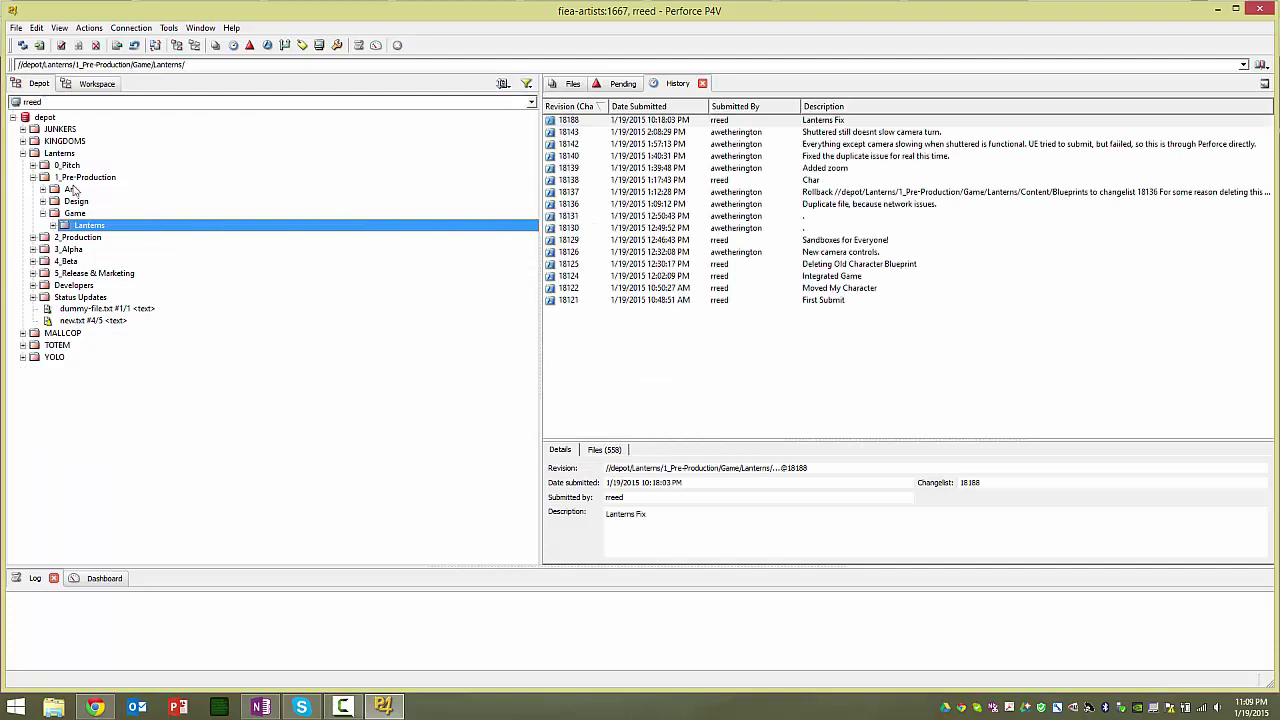
{"action": "left_click", "coordinate": [43, 213]}
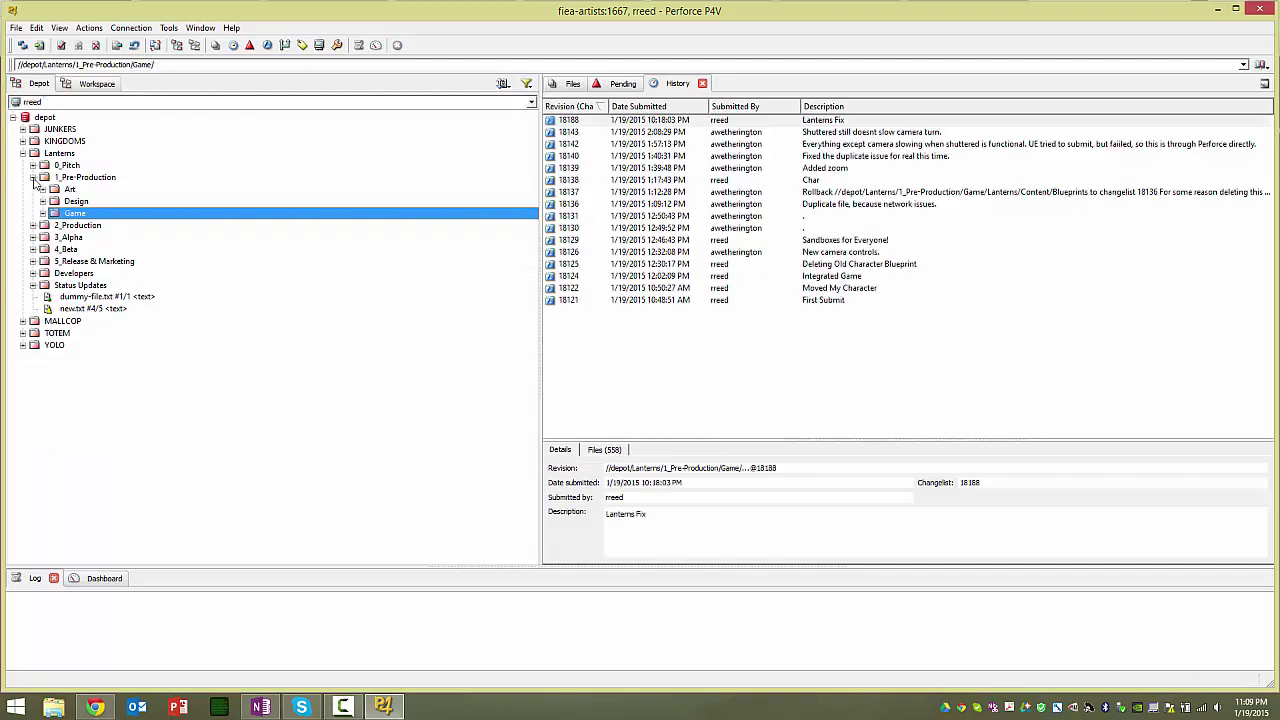
{"action": "left_click", "coordinate": [33, 177]}
{"action": "left_click", "coordinate": [23, 153]}
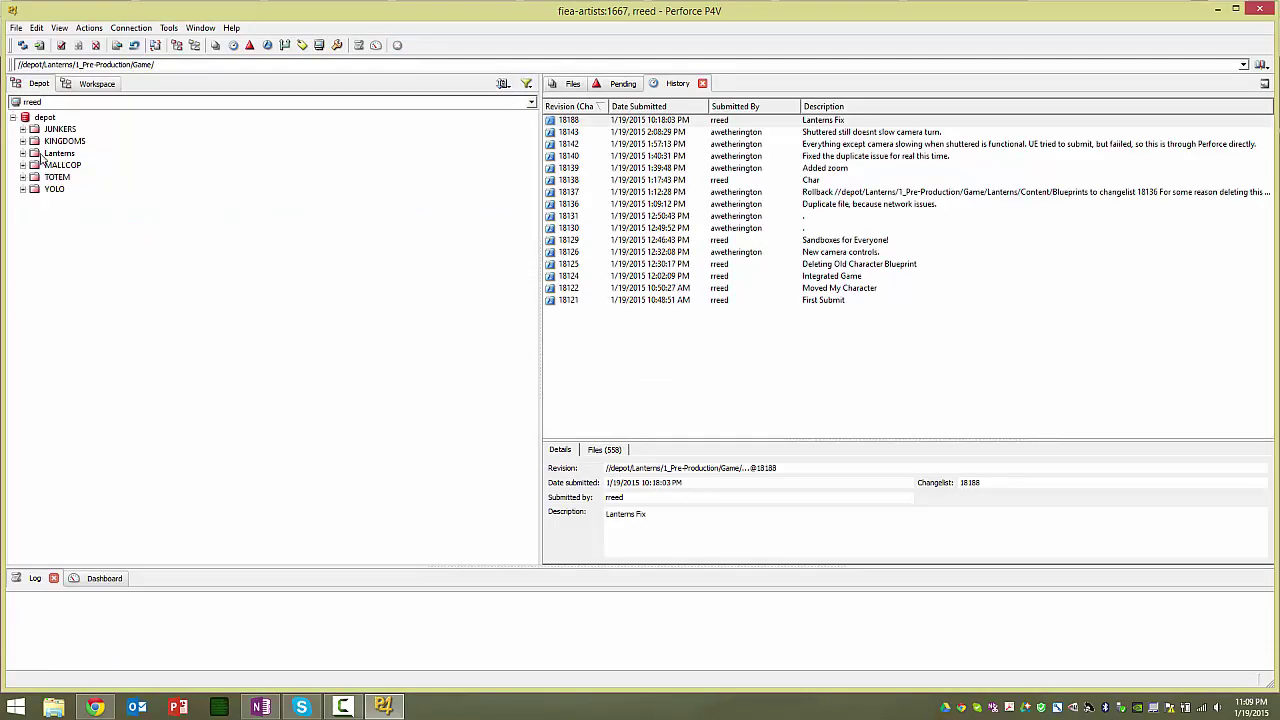
{"action": "left_click", "coordinate": [57, 154]}
{"action": "left_click", "coordinate": [23, 153]}
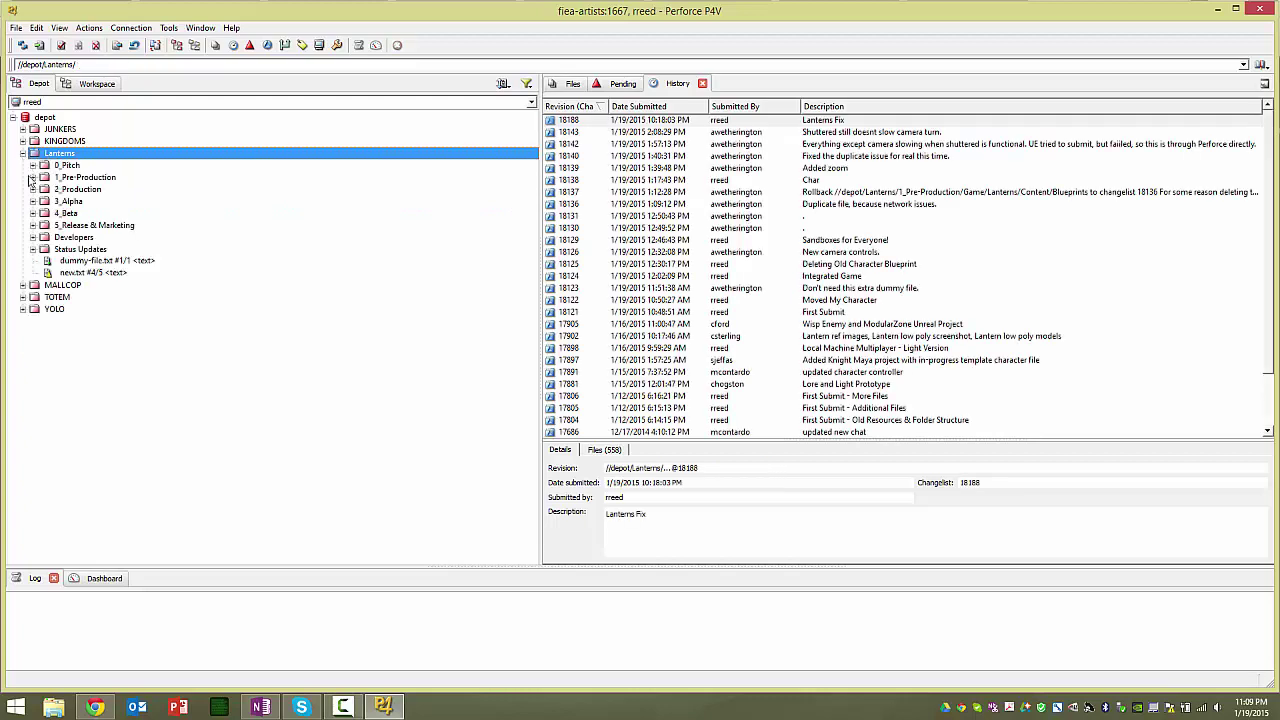
{"action": "left_click", "coordinate": [33, 177]}
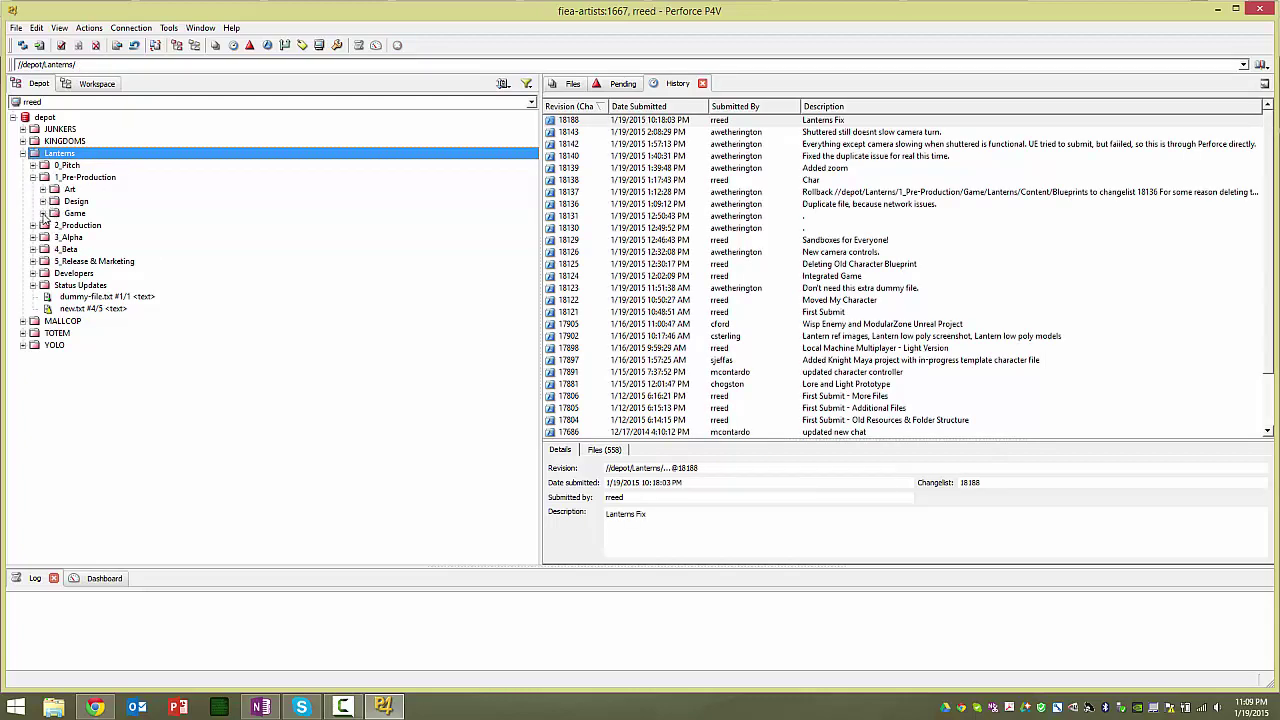
{"action": "left_click", "coordinate": [43, 214]}
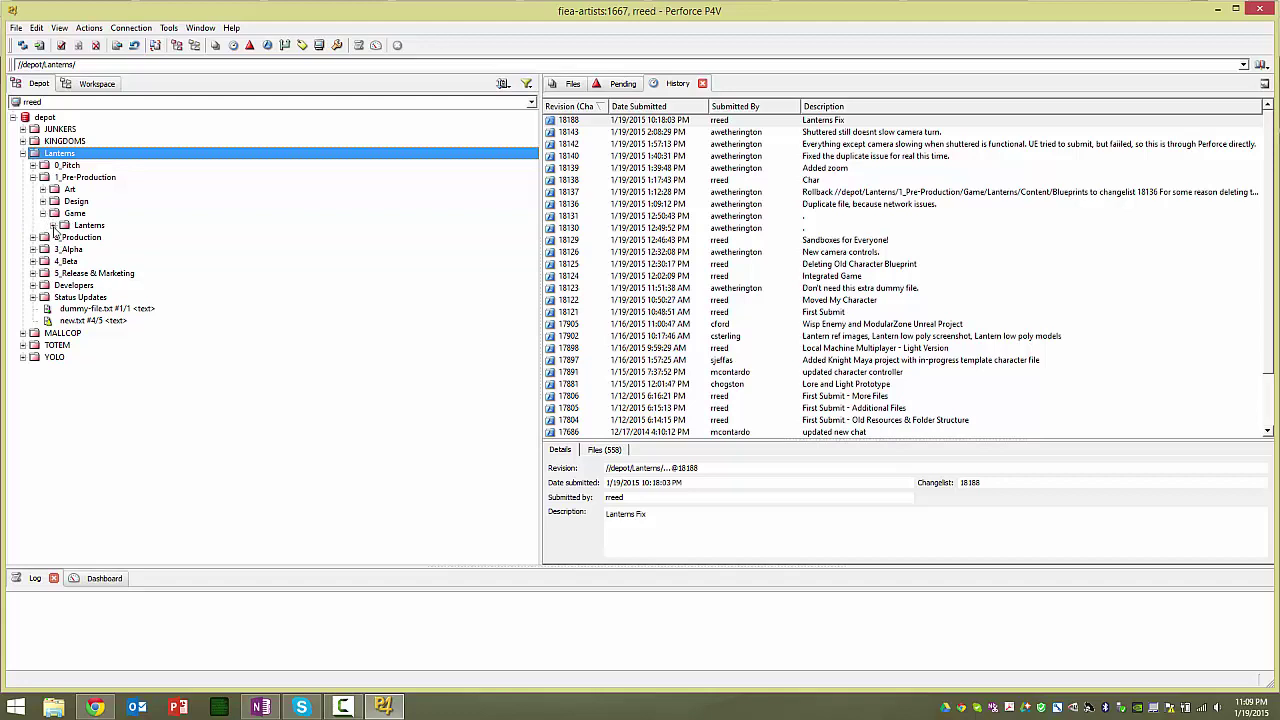
{"action": "left_click", "coordinate": [53, 226]}
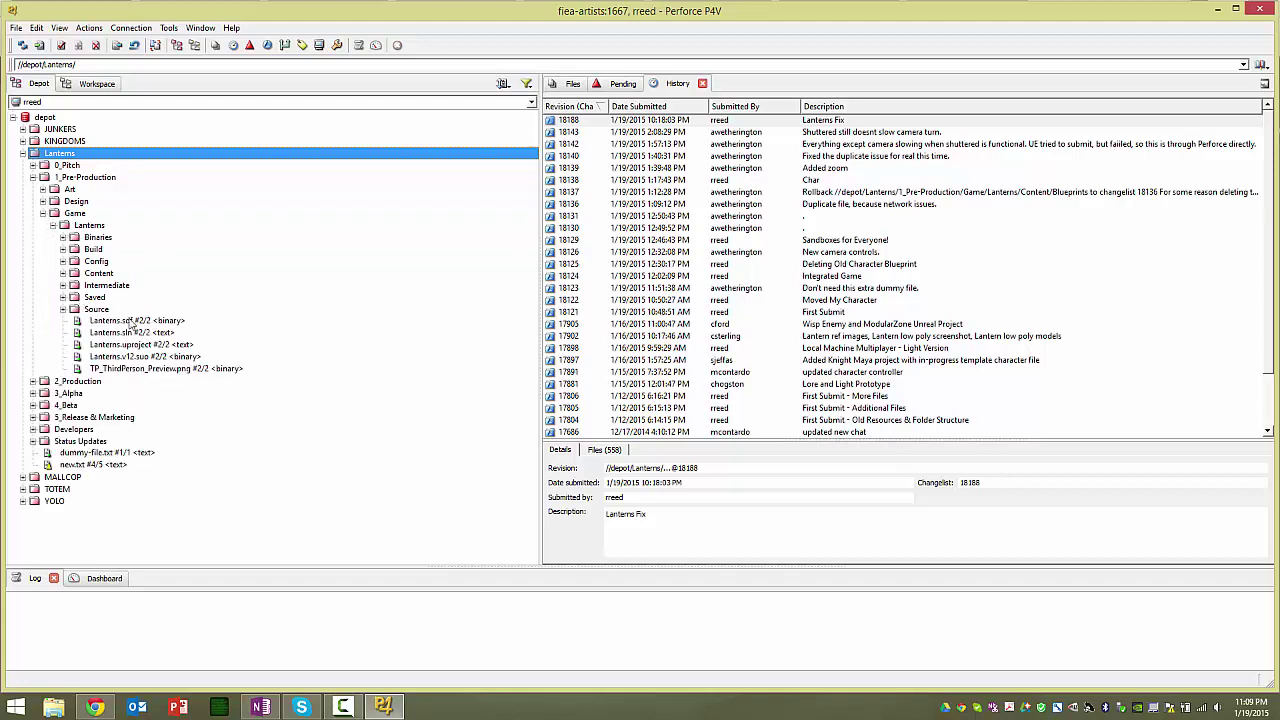
- Get Latest Revision on the //depot/Lanterns/1_Pre-Production/Game folder
{"action": "right_click", "coordinate": [73, 215]}
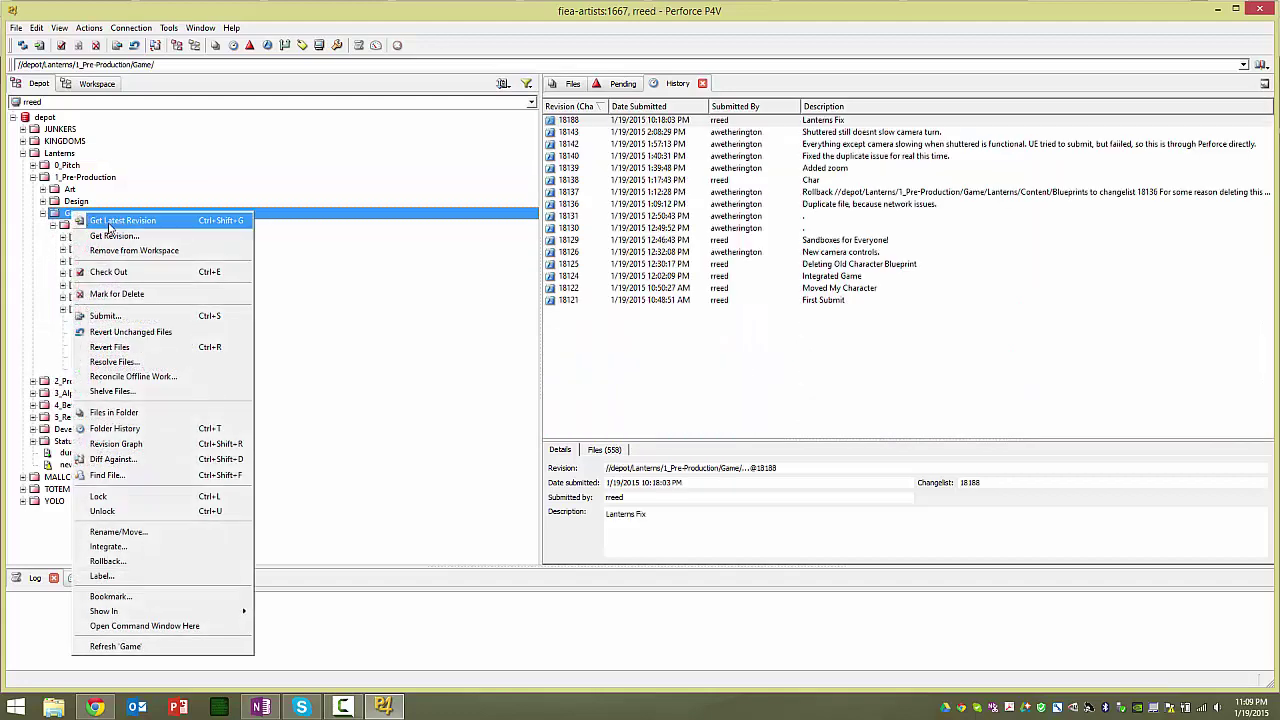
{"action": "left_click", "coordinate": [120, 221]}
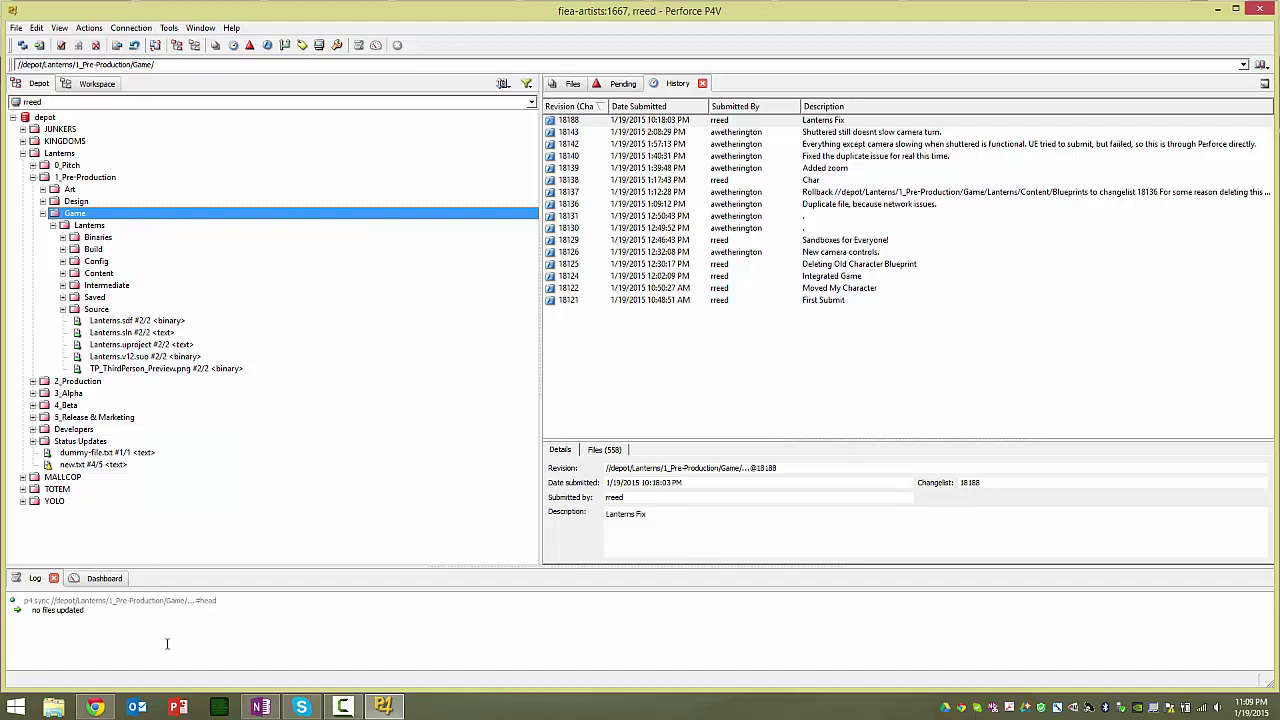
- In File Explorer, navigate to C:\dev\Lanterns
{"action": "left_click", "coordinate": [54, 708]}
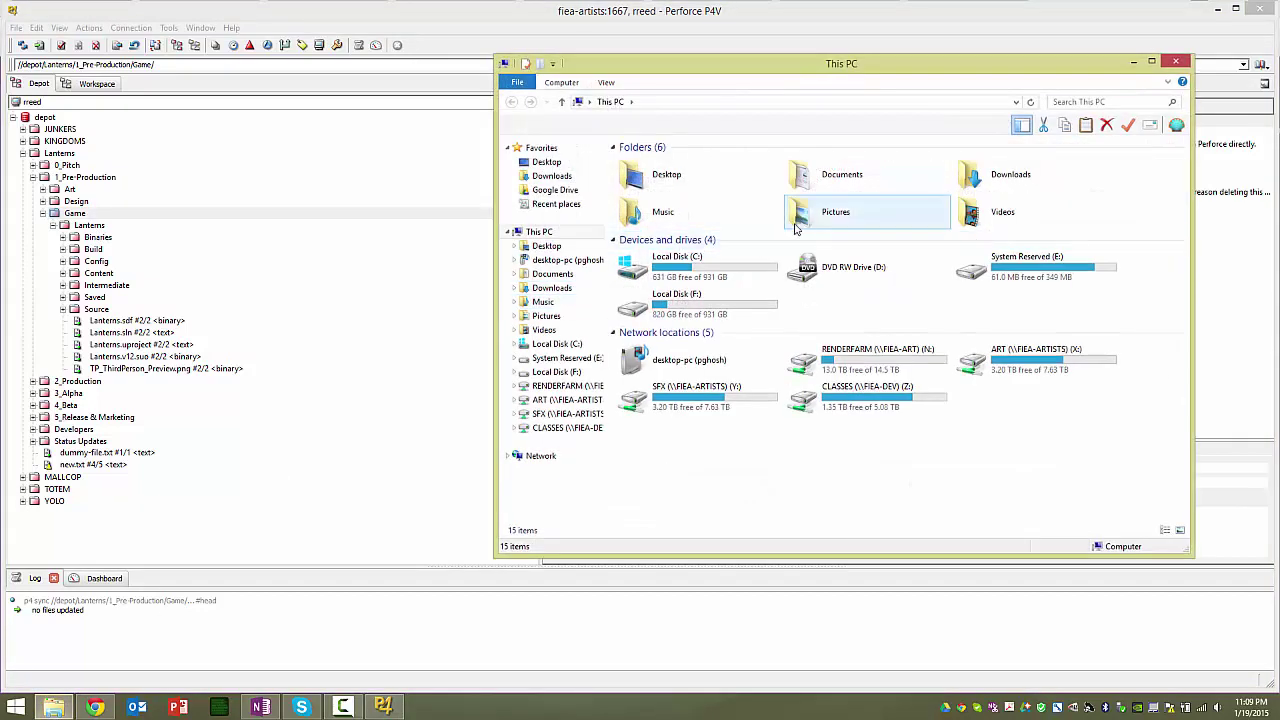
{"action": "double_click", "coordinate": [722, 273]}
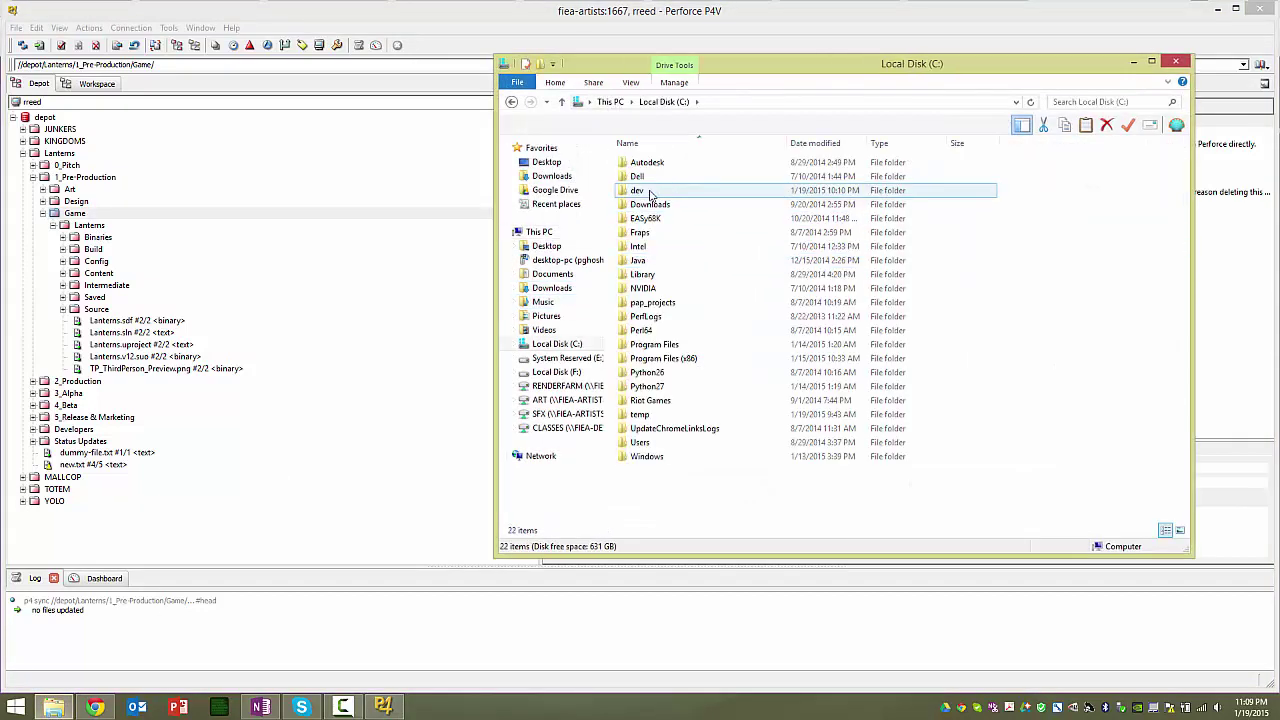
{"action": "left_click", "coordinate": [650, 193]}
{"action": "double_click", "coordinate": [650, 193]}
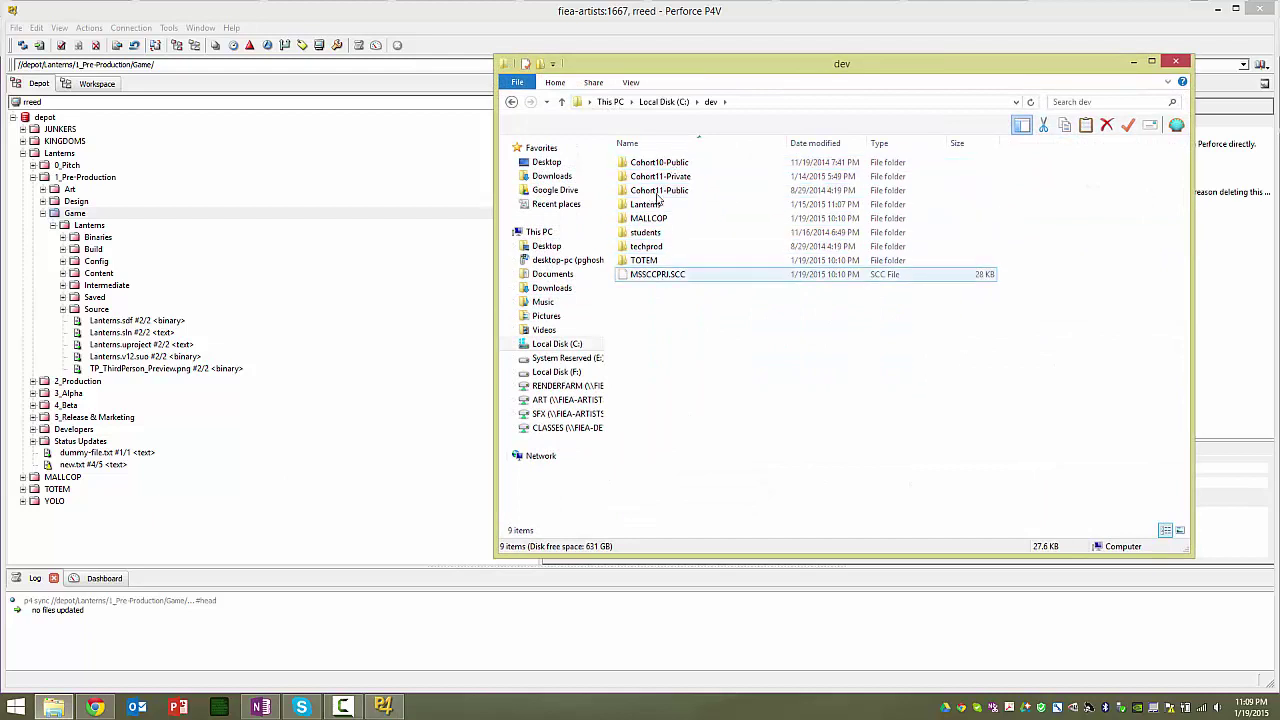
{"action": "left_click", "coordinate": [650, 218]}
{"action": "left_click", "coordinate": [646, 205]}
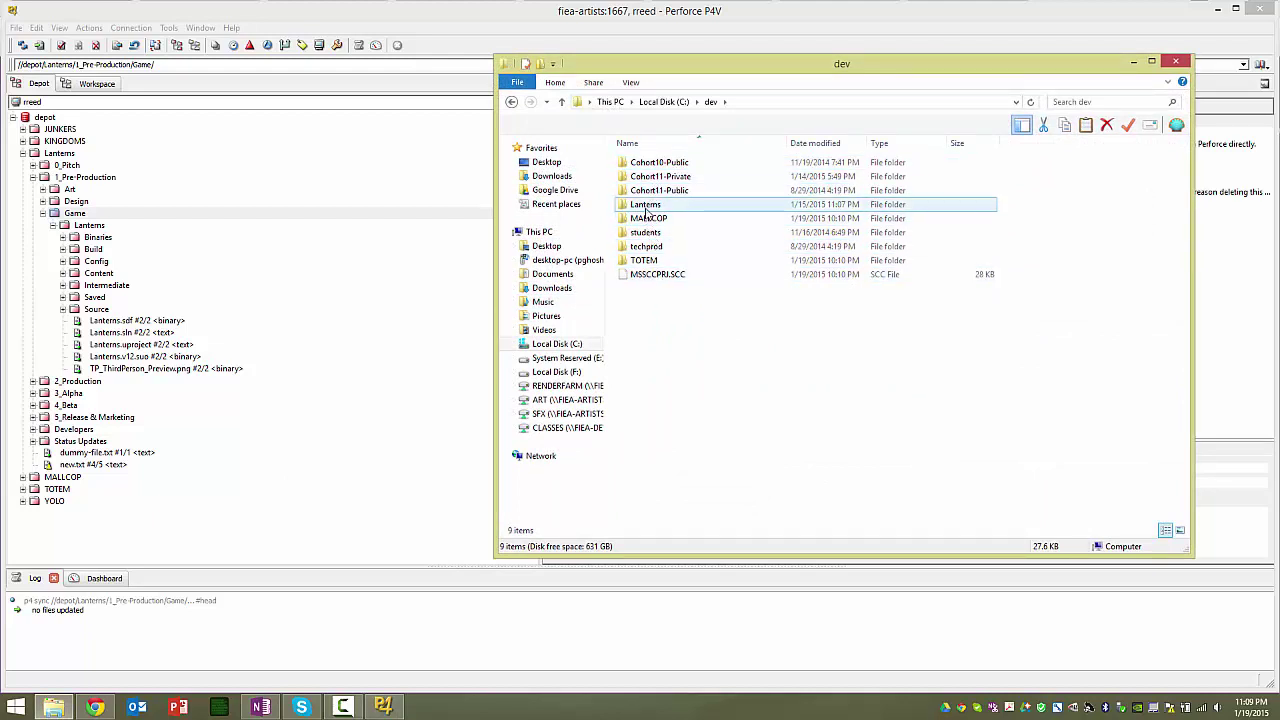
{"action": "double_click", "coordinate": [646, 208]}
{"action": "left_click", "coordinate": [651, 191]}
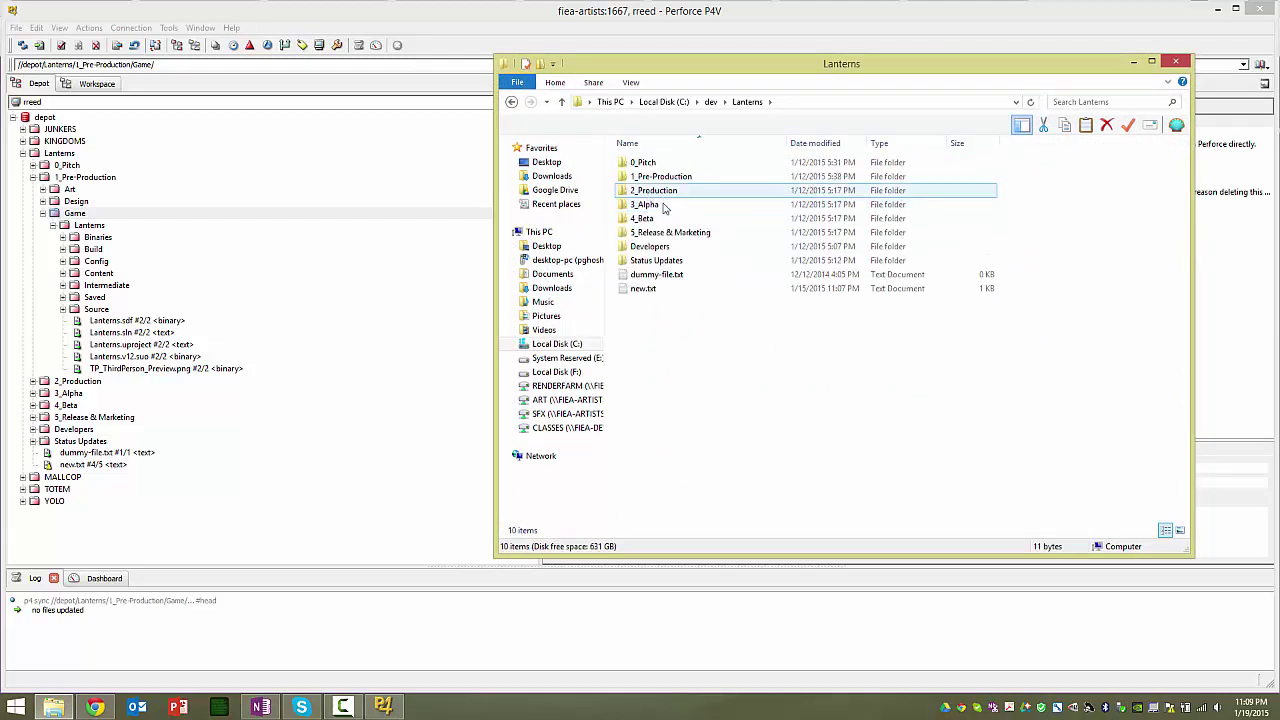
- Go into 1_Pre-Production\Game\Lanterns and open Lanterns.uproject in Unreal Engine
{"action": "left_click", "coordinate": [652, 180]}
{"action": "double_click", "coordinate": [652, 180]}
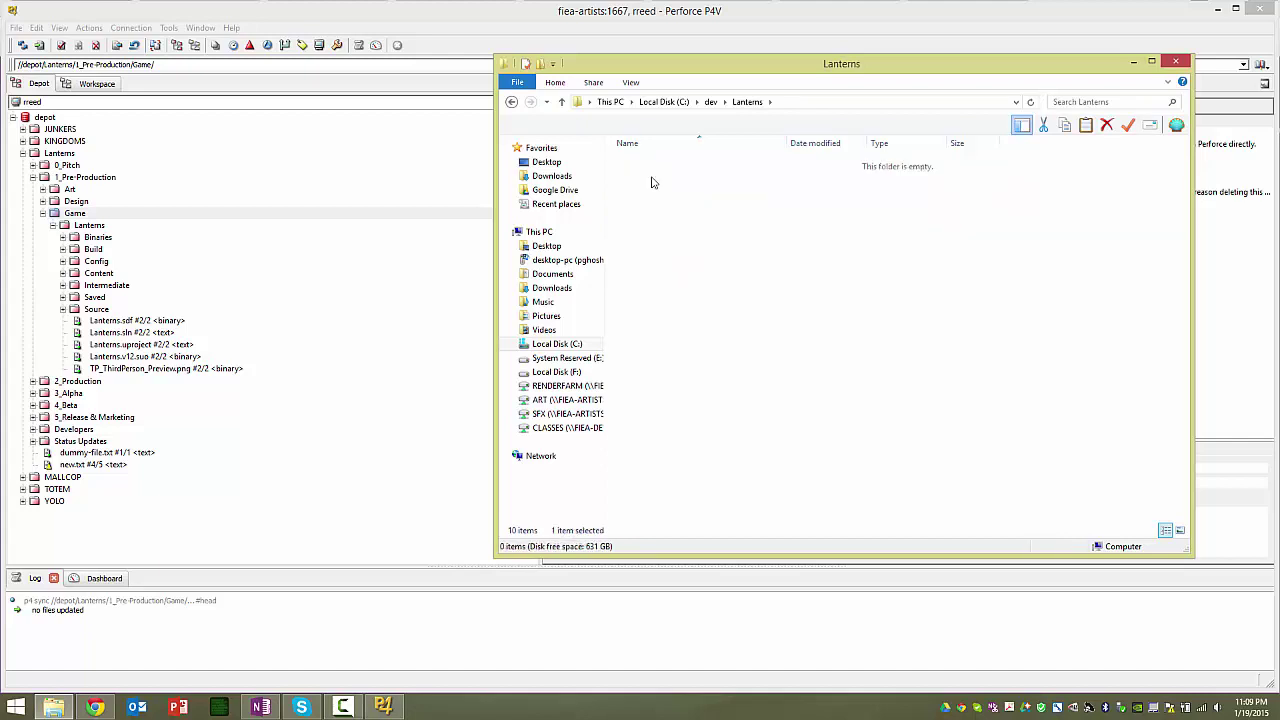
{"action": "left_click", "coordinate": [648, 191]}
{"action": "double_click", "coordinate": [648, 191]}
{"action": "left_click", "coordinate": [648, 165]}
{"action": "double_click", "coordinate": [648, 165]}
{"action": "left_click", "coordinate": [668, 289]}
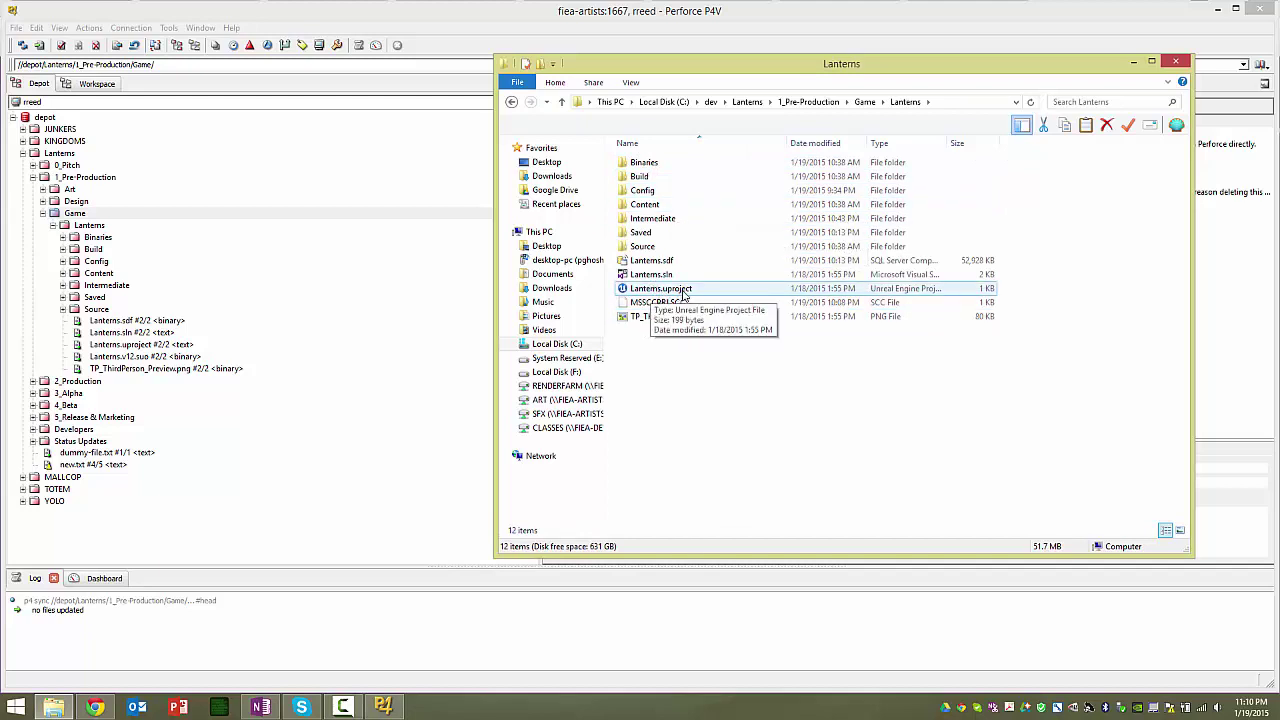
{"action": "double_click", "coordinate": [684, 291]}
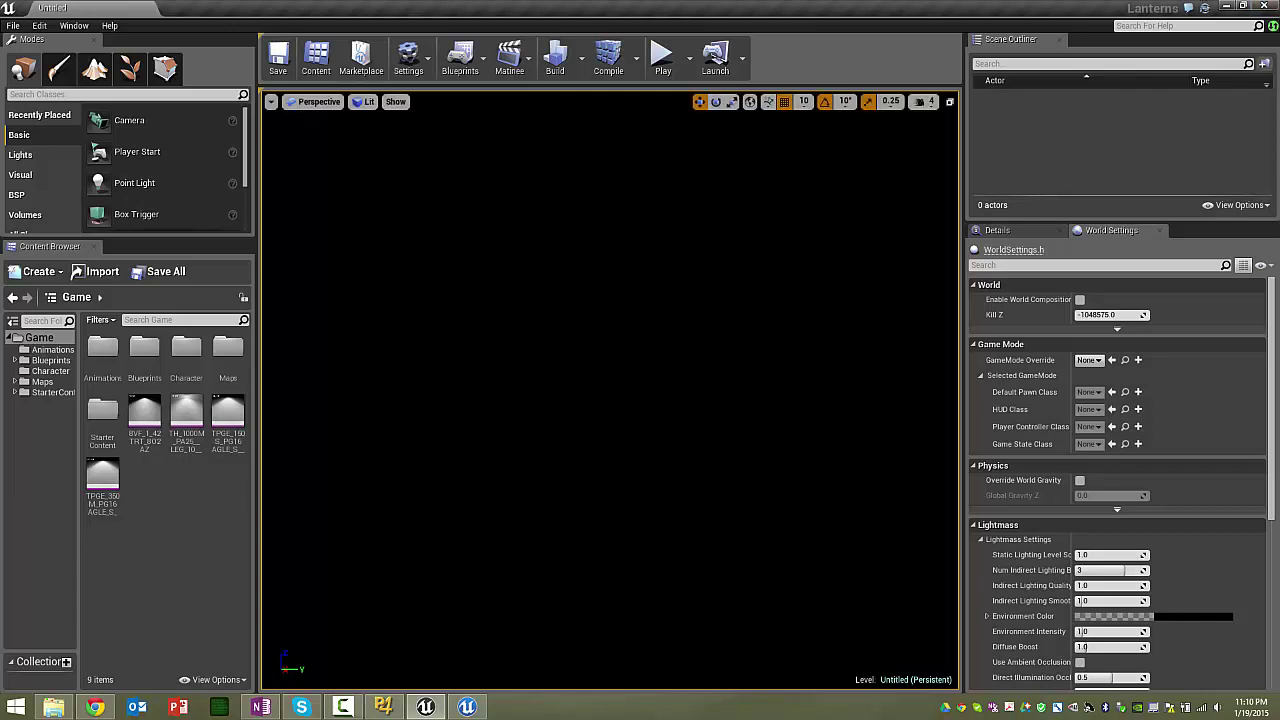
- Let the Lanterns editor finish loading, ready at the top-right source control status icon
{"action": "mouse_move", "coordinate": [1276, 30]}
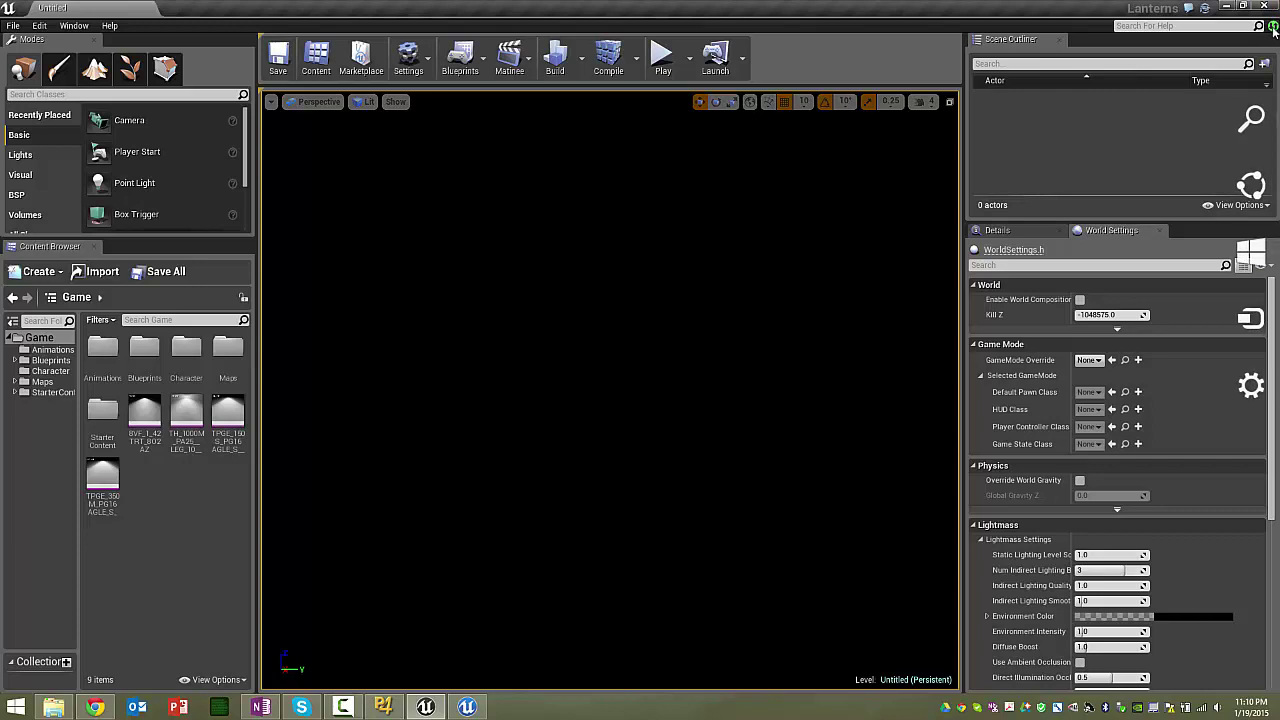
- Set the source control provider to Perforce, enter the account password, and accept settings
{"action": "left_click", "coordinate": [1272, 28]}
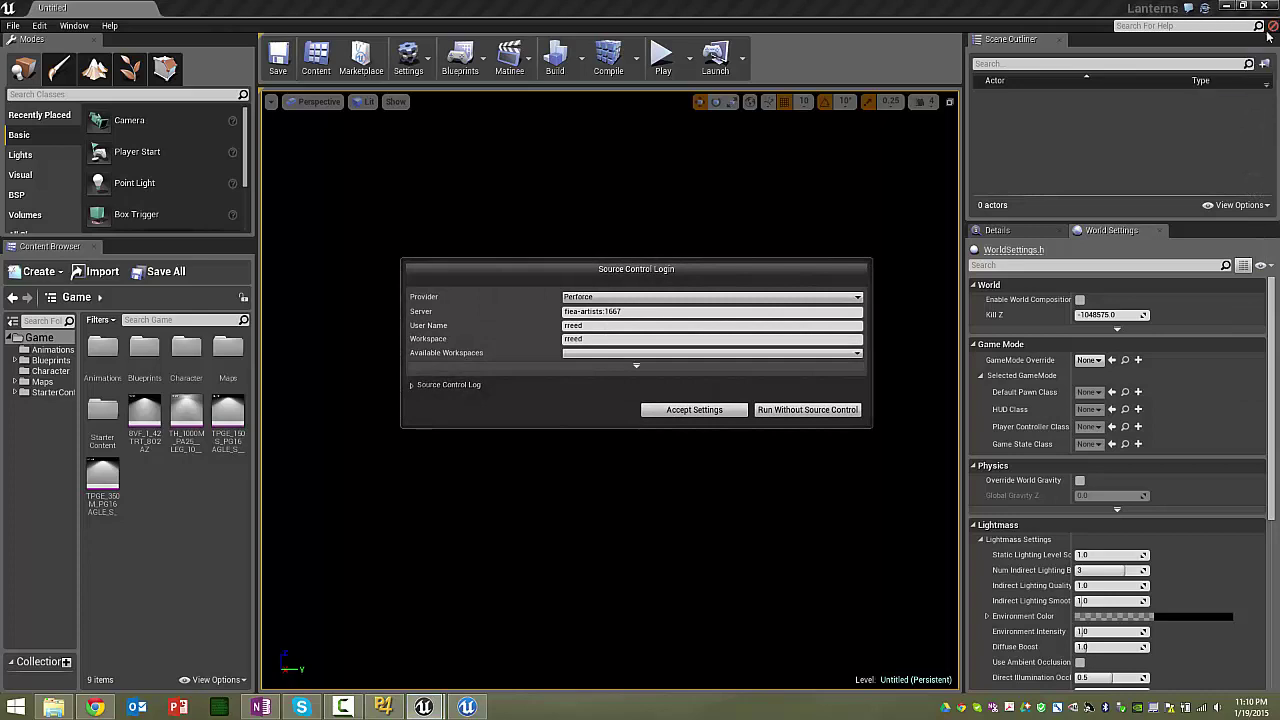
{"action": "left_click", "coordinate": [617, 297]}
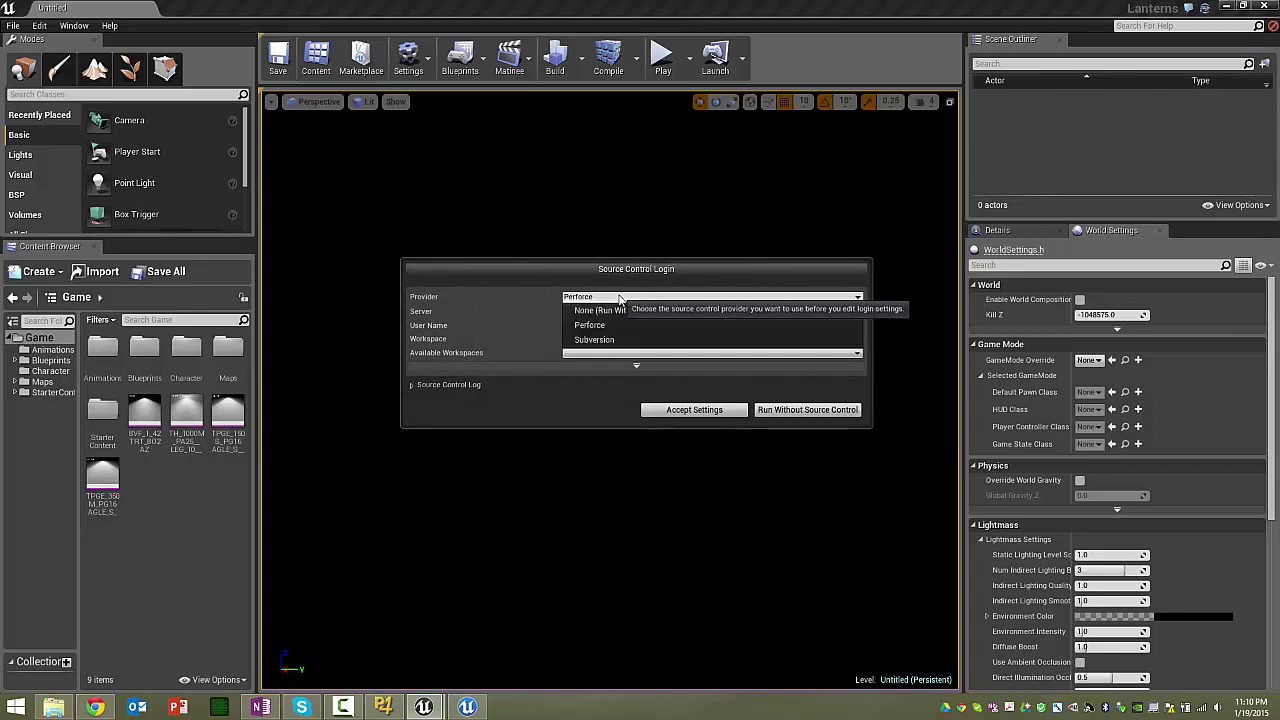
{"action": "left_click", "coordinate": [677, 325]}
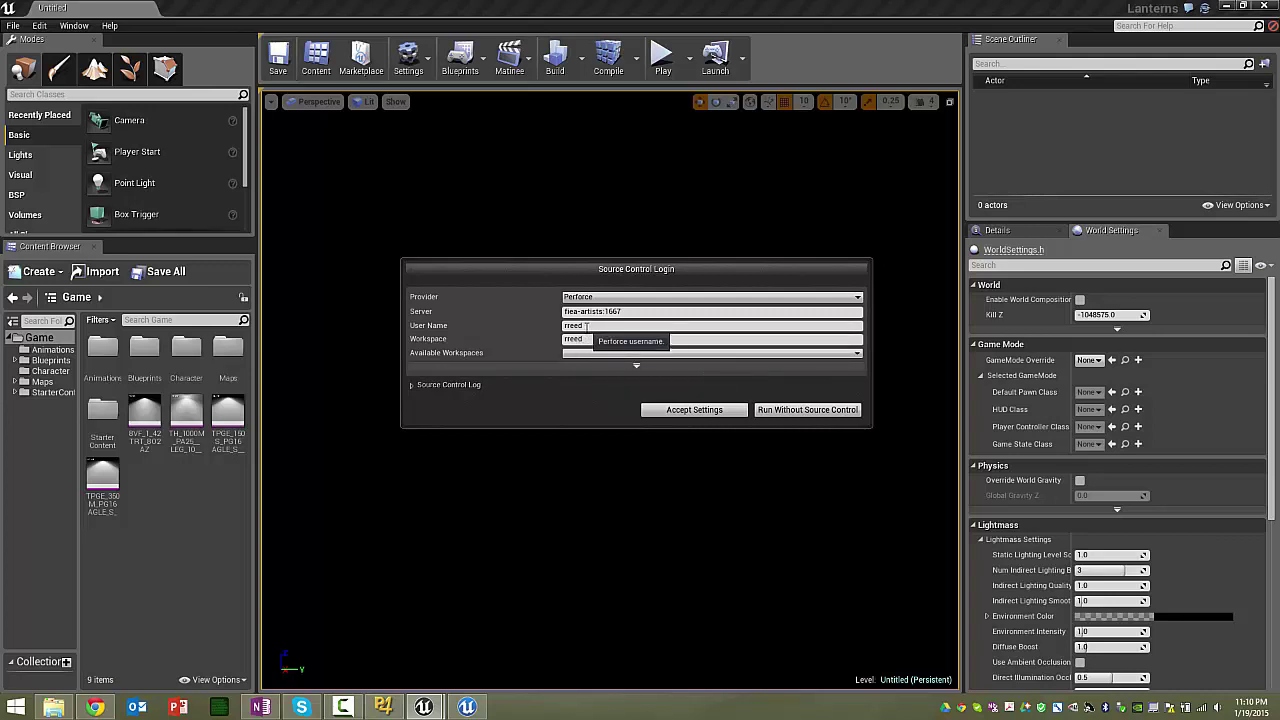
{"action": "left_click", "coordinate": [639, 367]}
{"action": "left_click", "coordinate": [600, 387]}
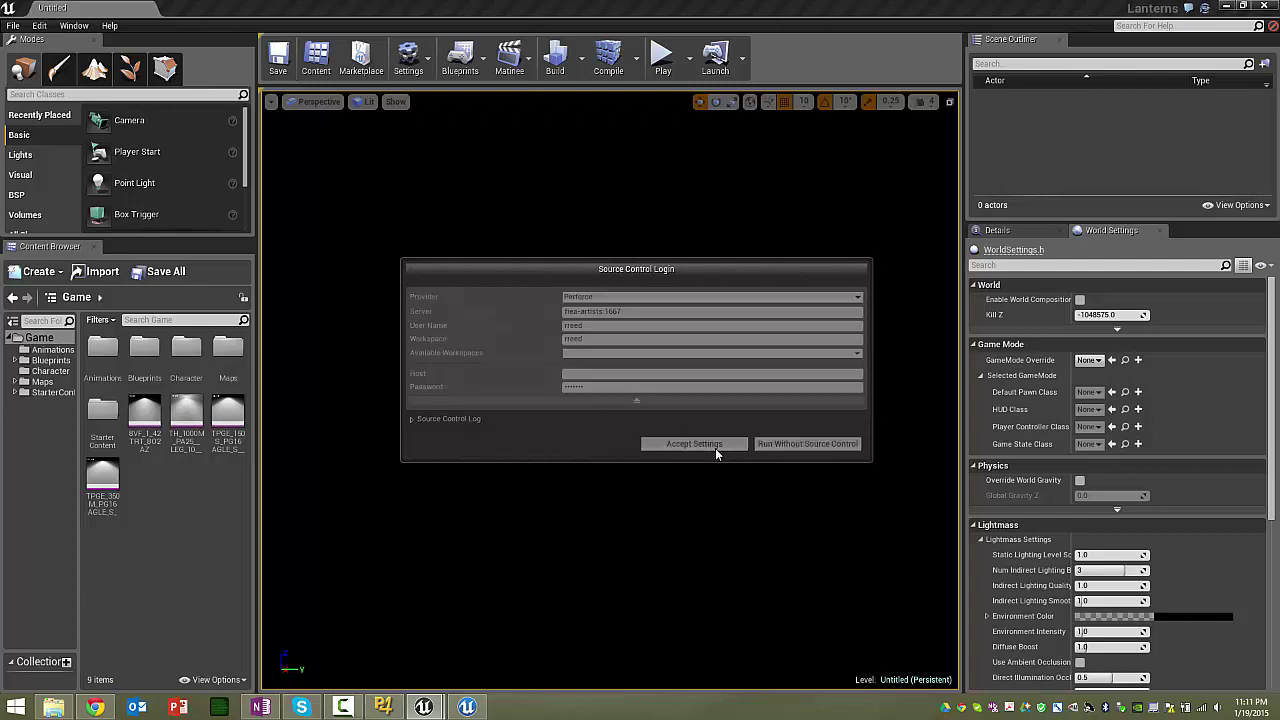
{"action": "left_click", "coordinate": [718, 450]}
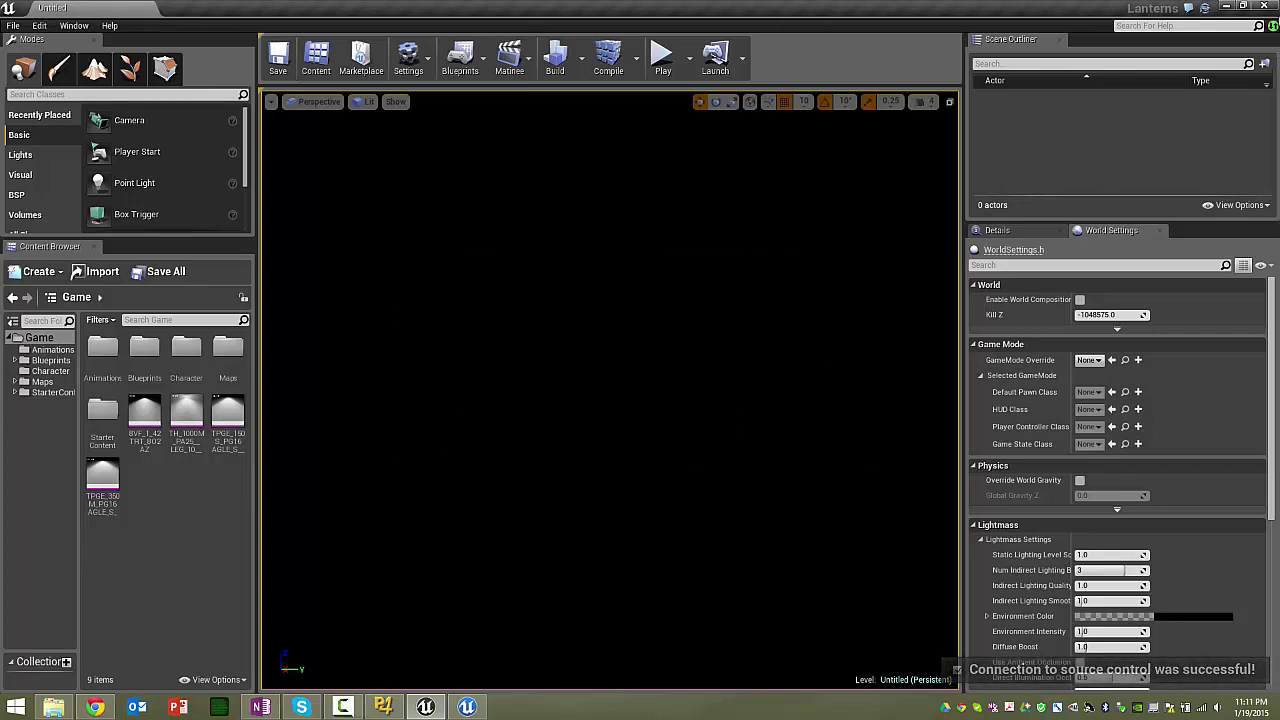
- In the Content Browser, open Blueprints > CharacterBlueprints
{"action": "mouse_move", "coordinate": [1272, 33]}
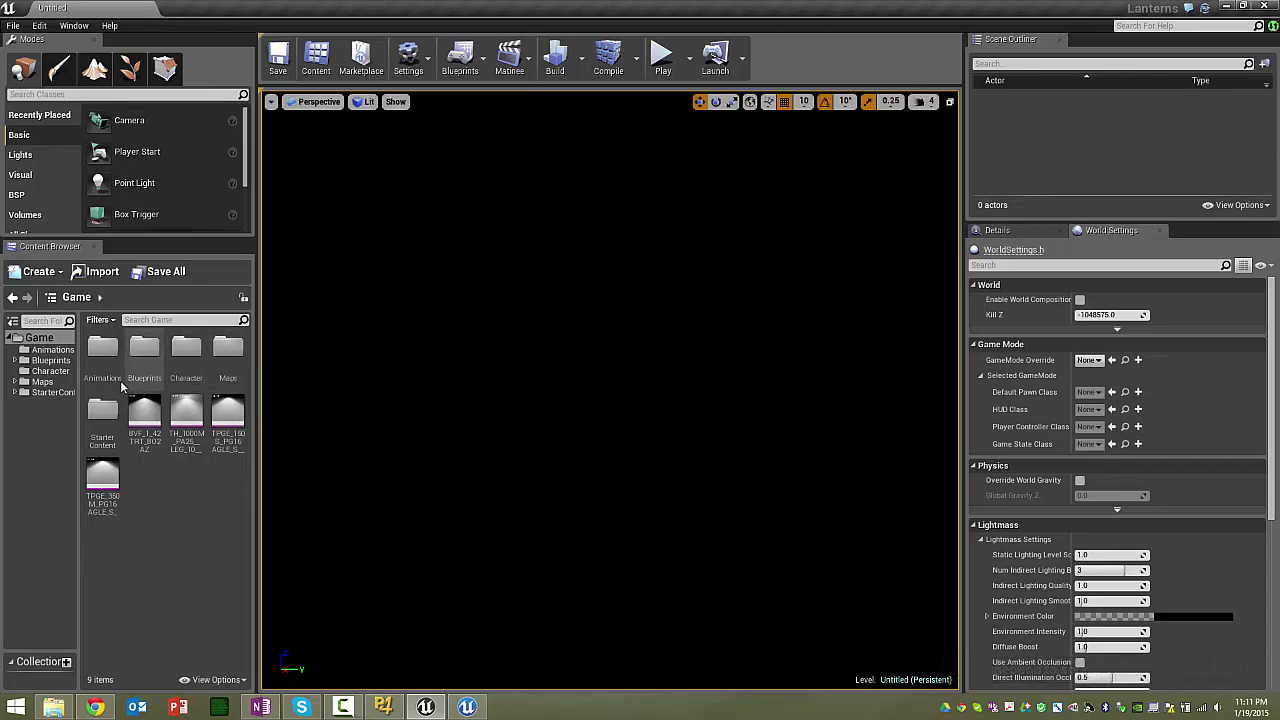
{"action": "double_click", "coordinate": [42, 382]}
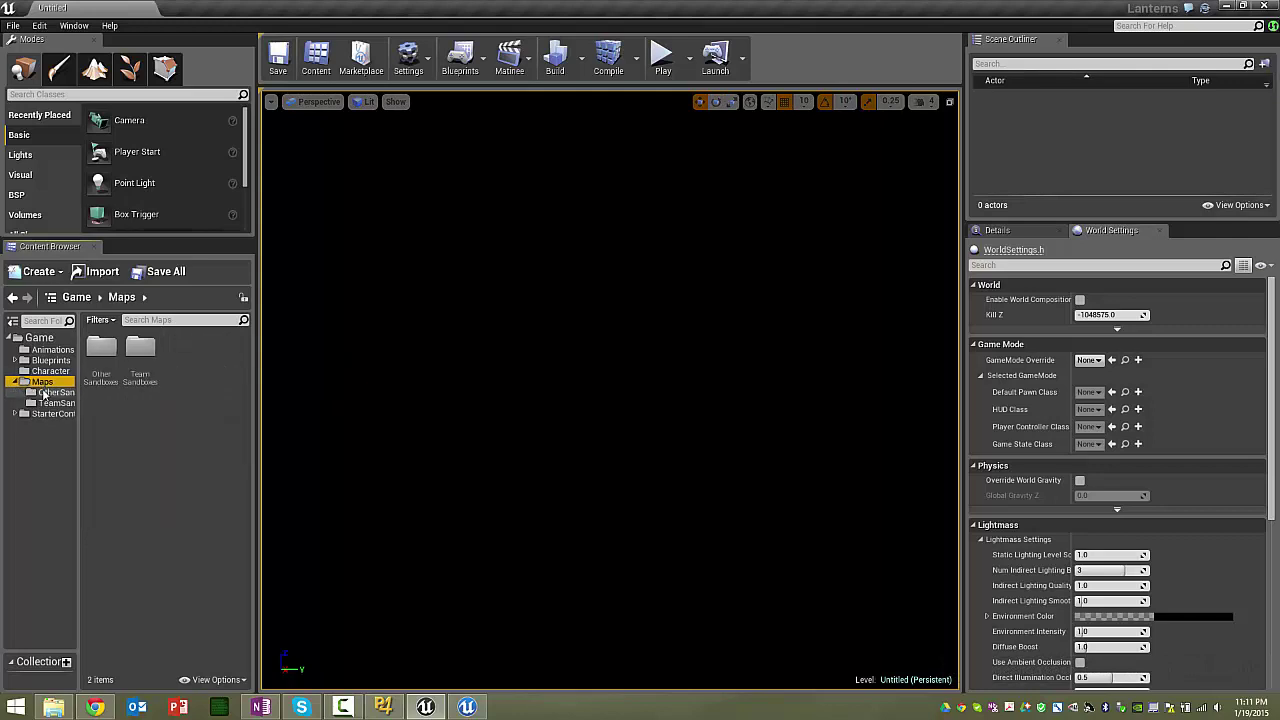
{"action": "double_click", "coordinate": [50, 360]}
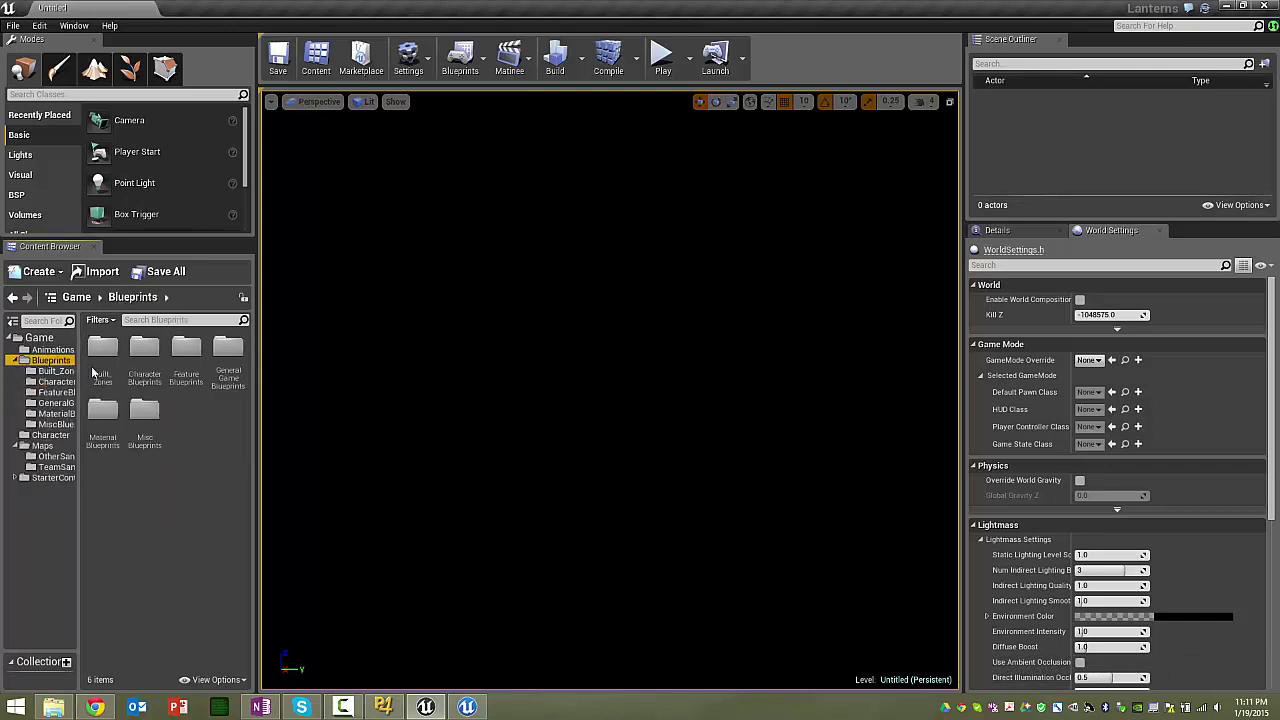
{"action": "double_click", "coordinate": [129, 356]}
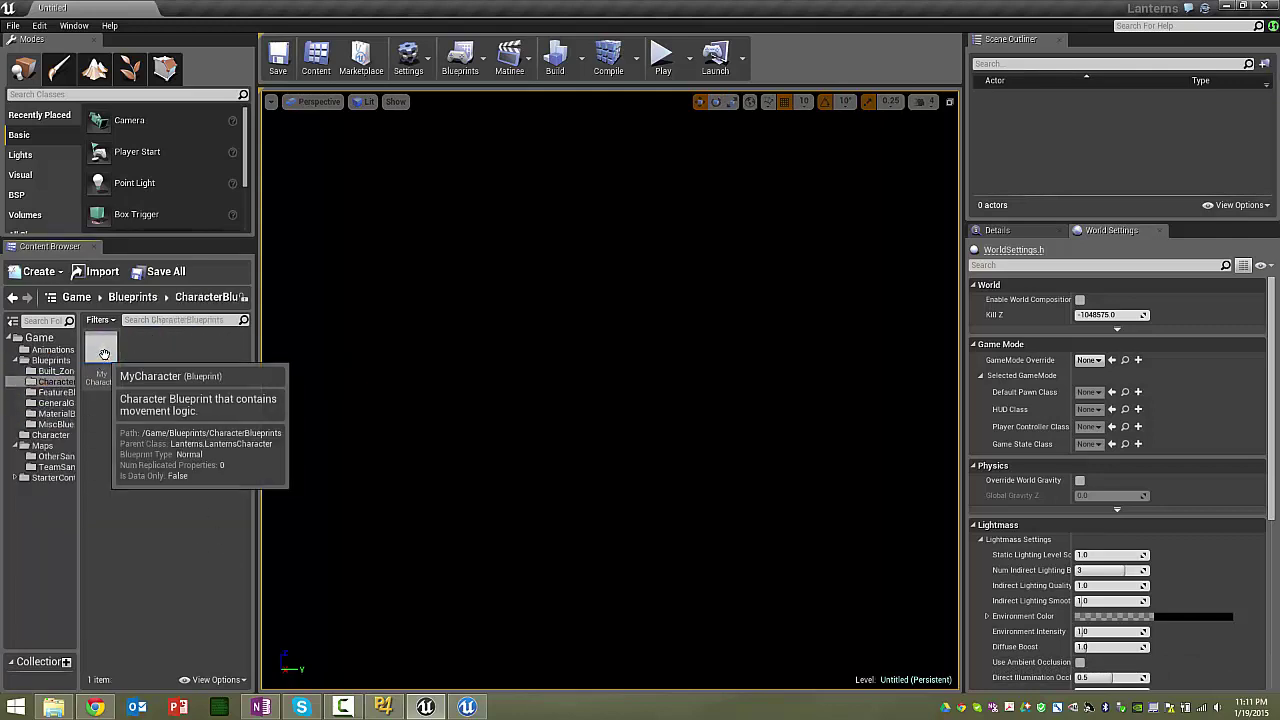
- Show the MyCharacter blueprint's source control history, then close the File History window
{"action": "right_click", "coordinate": [107, 352]}
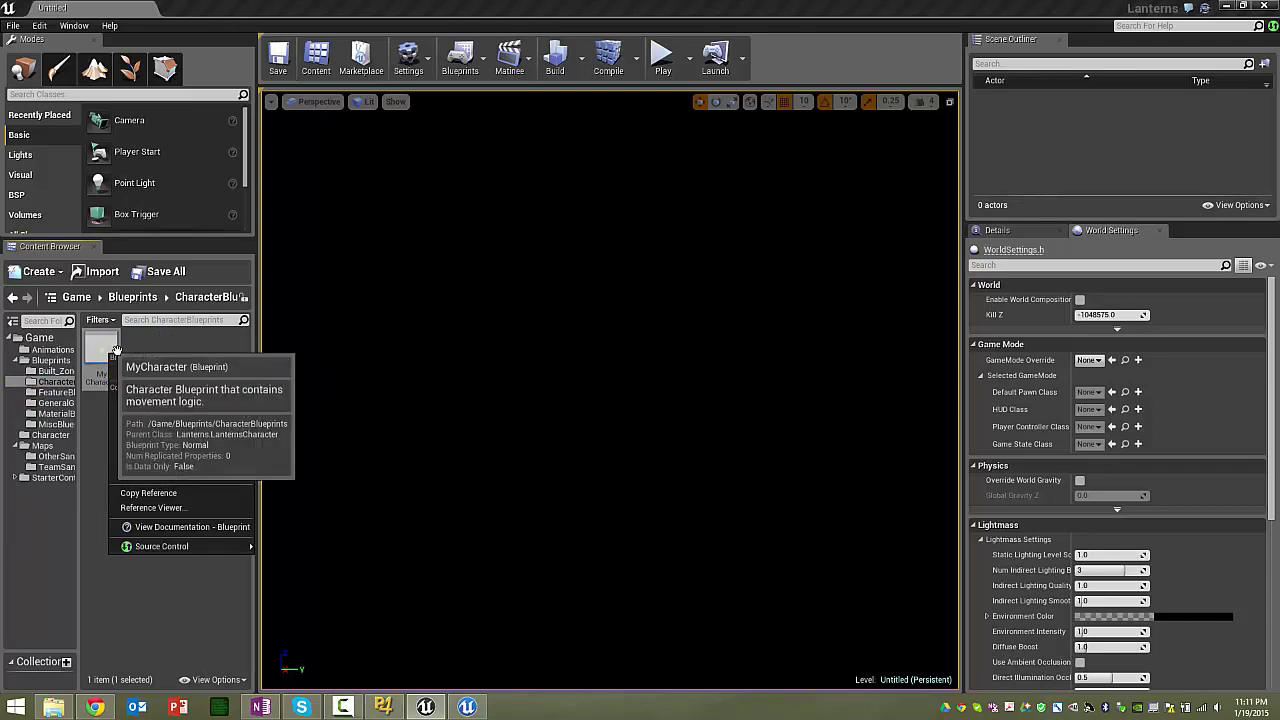
{"action": "mouse_move", "coordinate": [148, 548]}
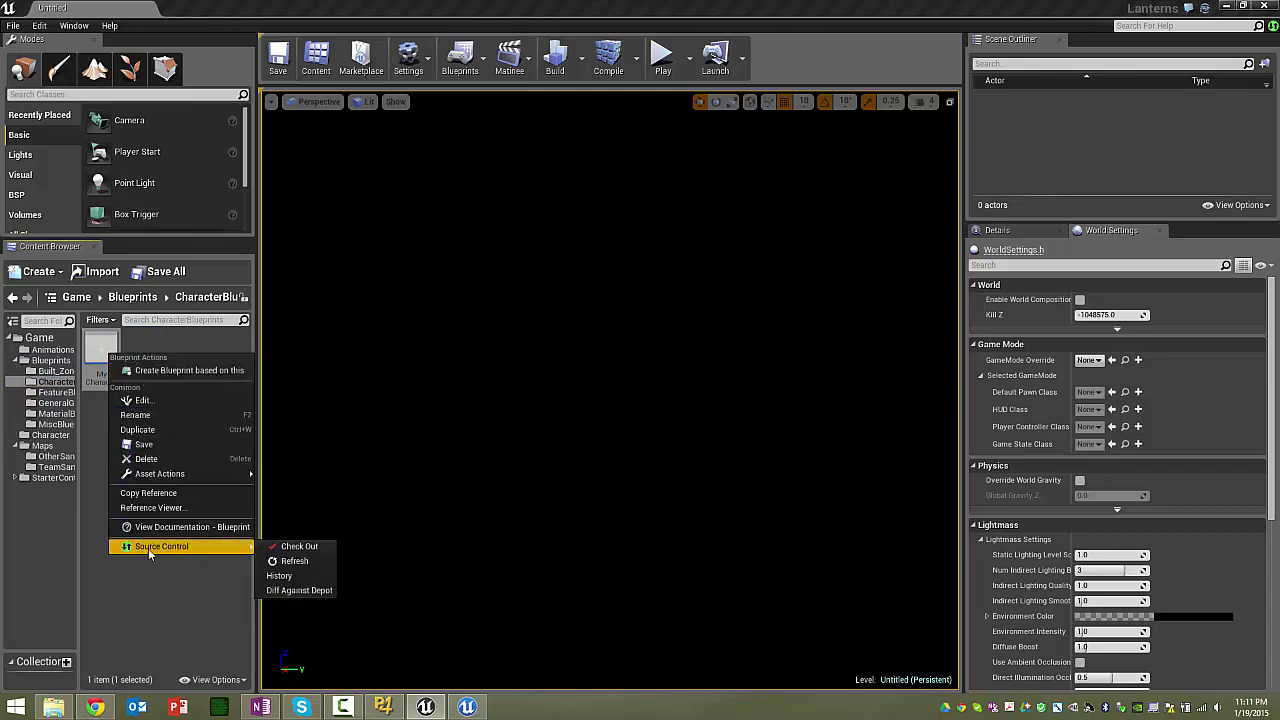
{"action": "left_click", "coordinate": [289, 576]}
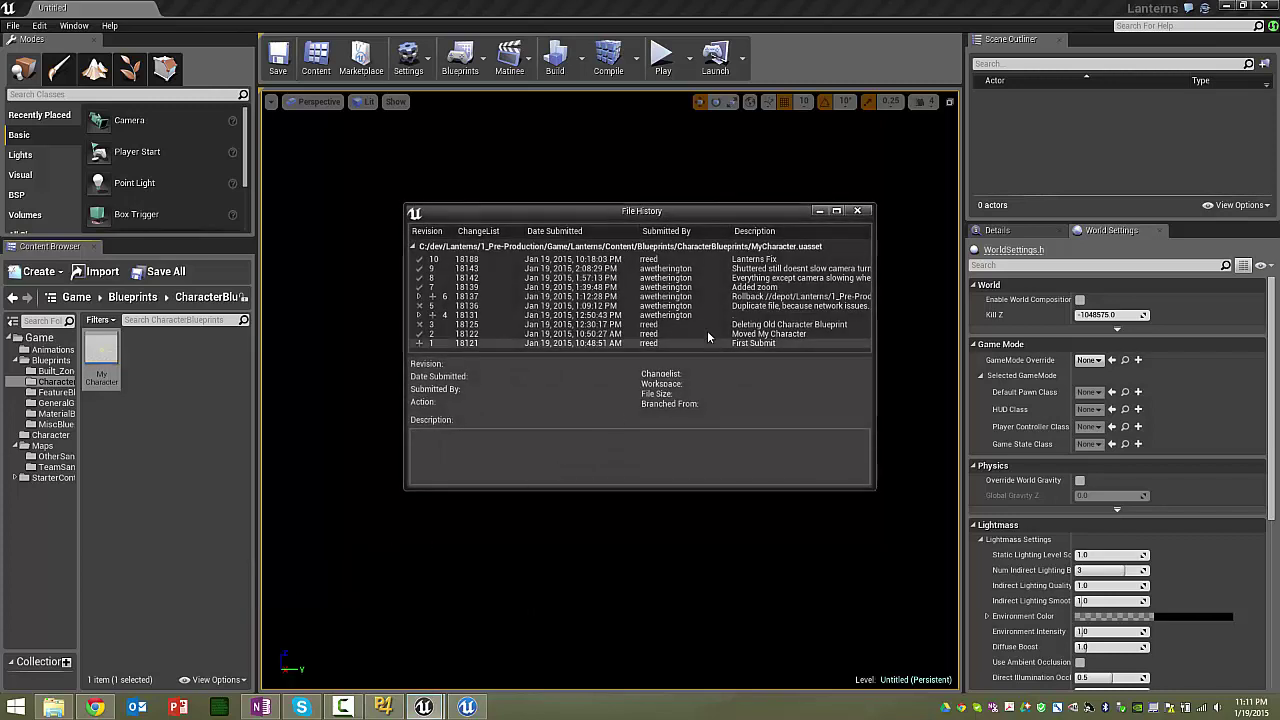
{"action": "left_click", "coordinate": [857, 210]}
{"action": "right_click", "coordinate": [113, 351]}
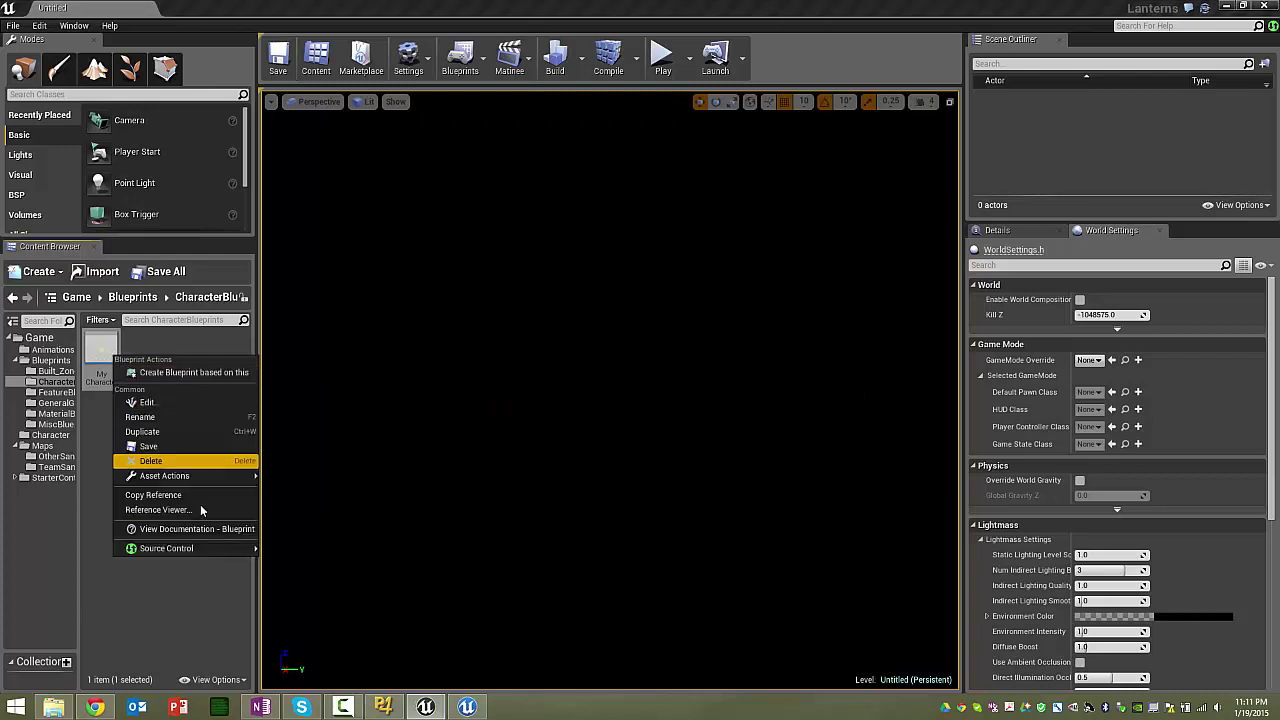
{"action": "mouse_move", "coordinate": [200, 548]}
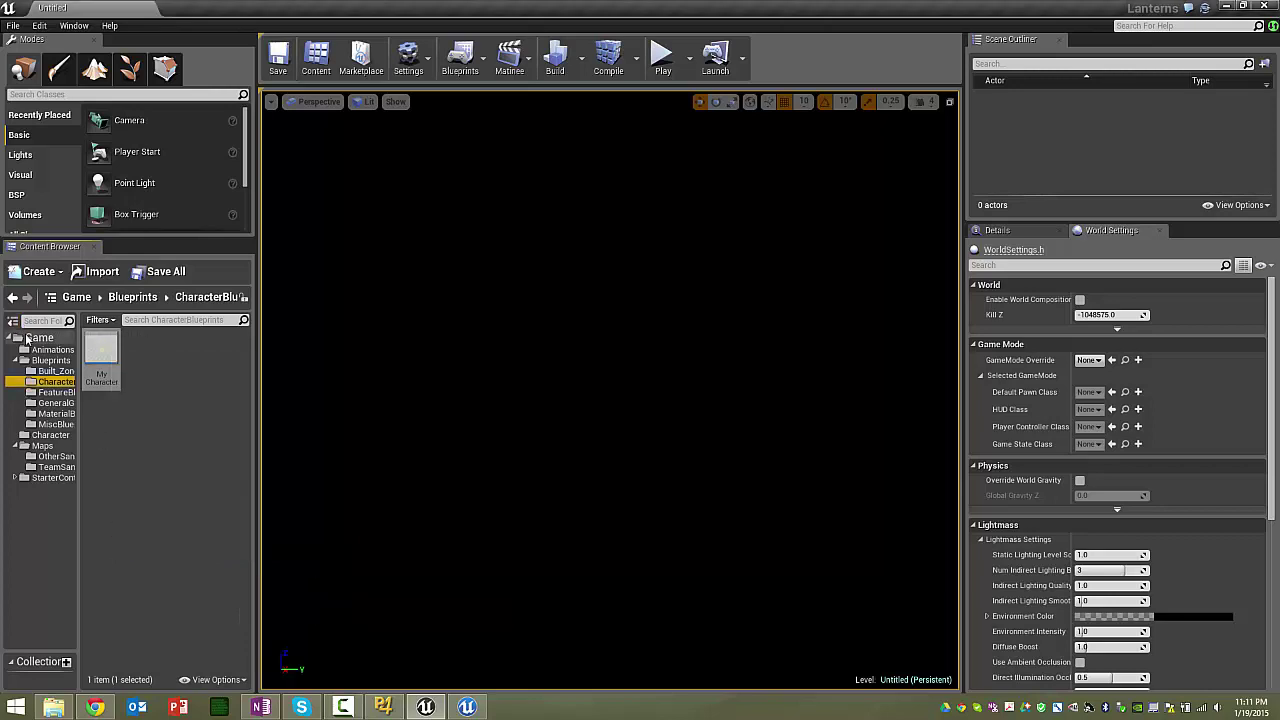
- Run Source Control > Sync on the Game folder in the Content Browser tree
{"action": "right_click", "coordinate": [26, 336]}
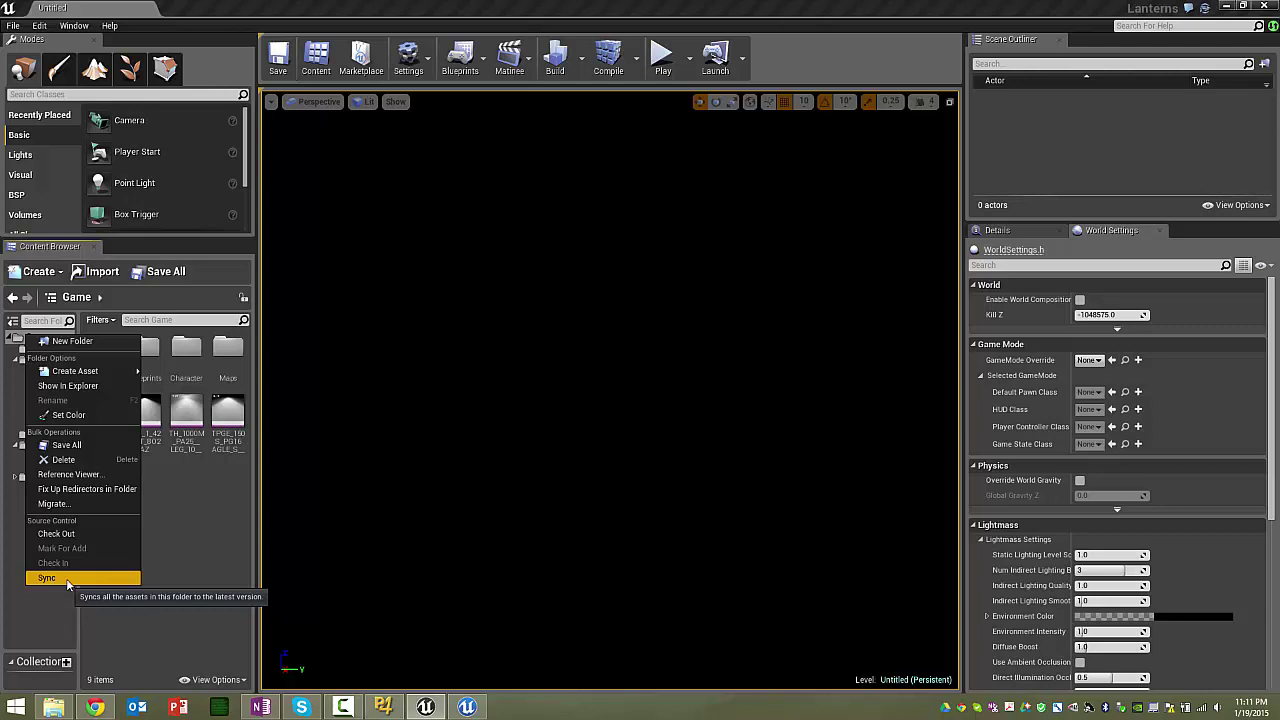
{"action": "left_click", "coordinate": [192, 508]}
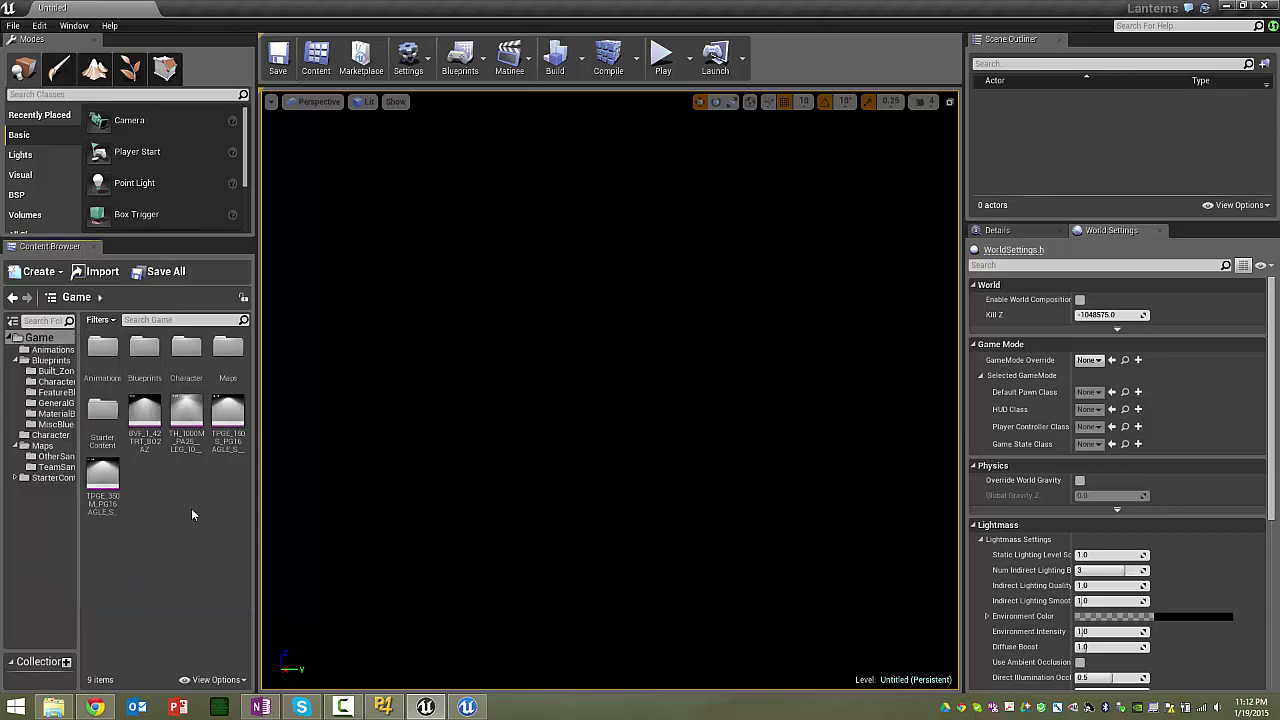
- Collapse Blueprints, open Maps > TeamSandboxes, glance at OtherSandboxes, then return to TeamSandboxes
{"action": "left_click", "coordinate": [15, 361]}
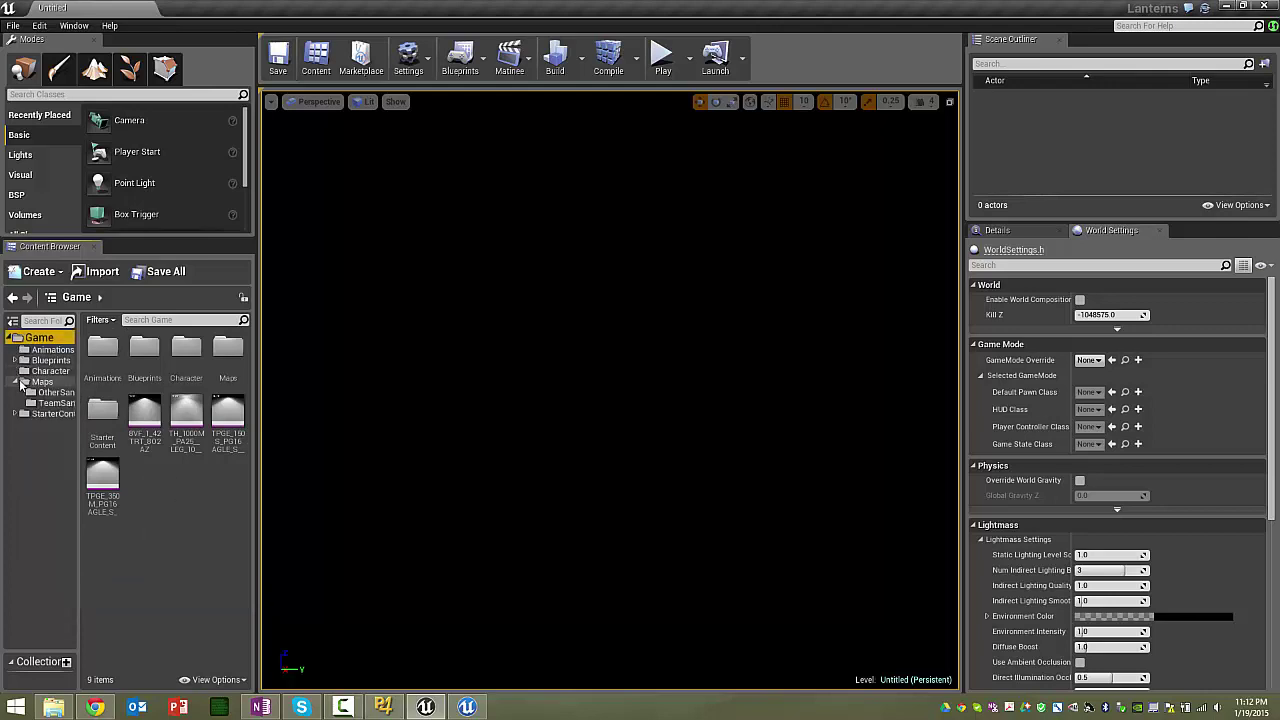
{"action": "left_click", "coordinate": [40, 382]}
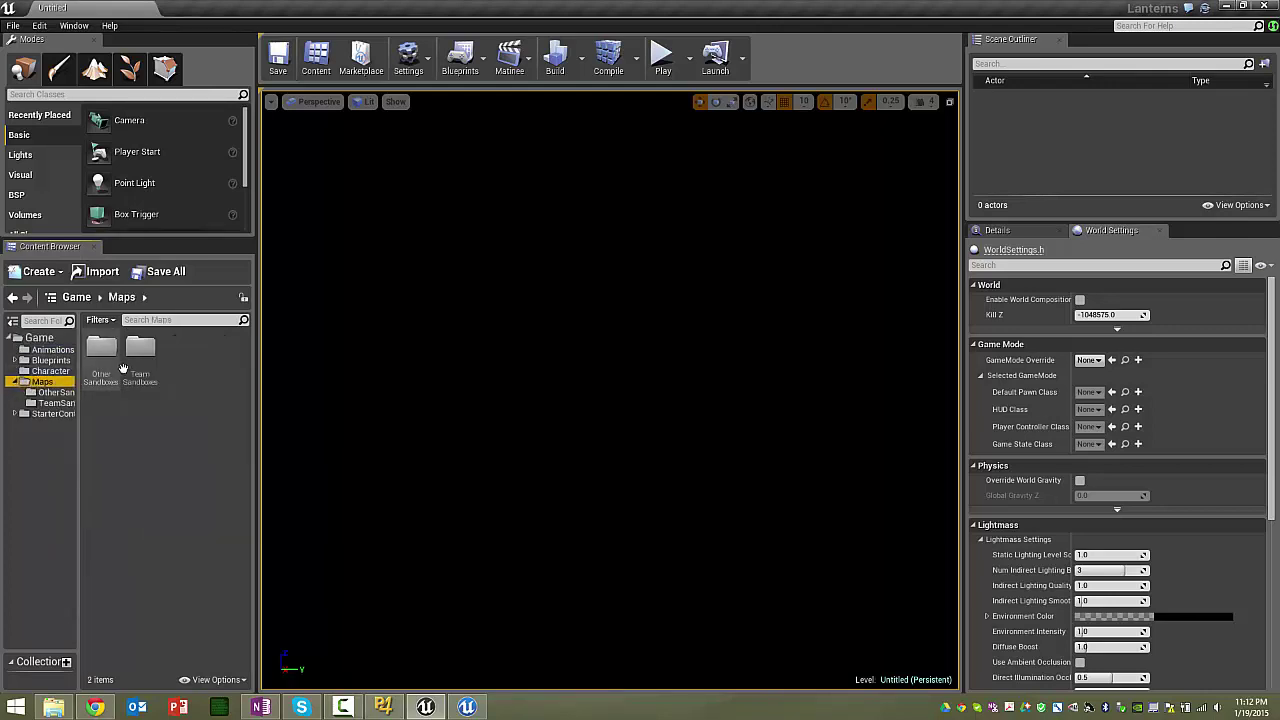
{"action": "double_click", "coordinate": [140, 350]}
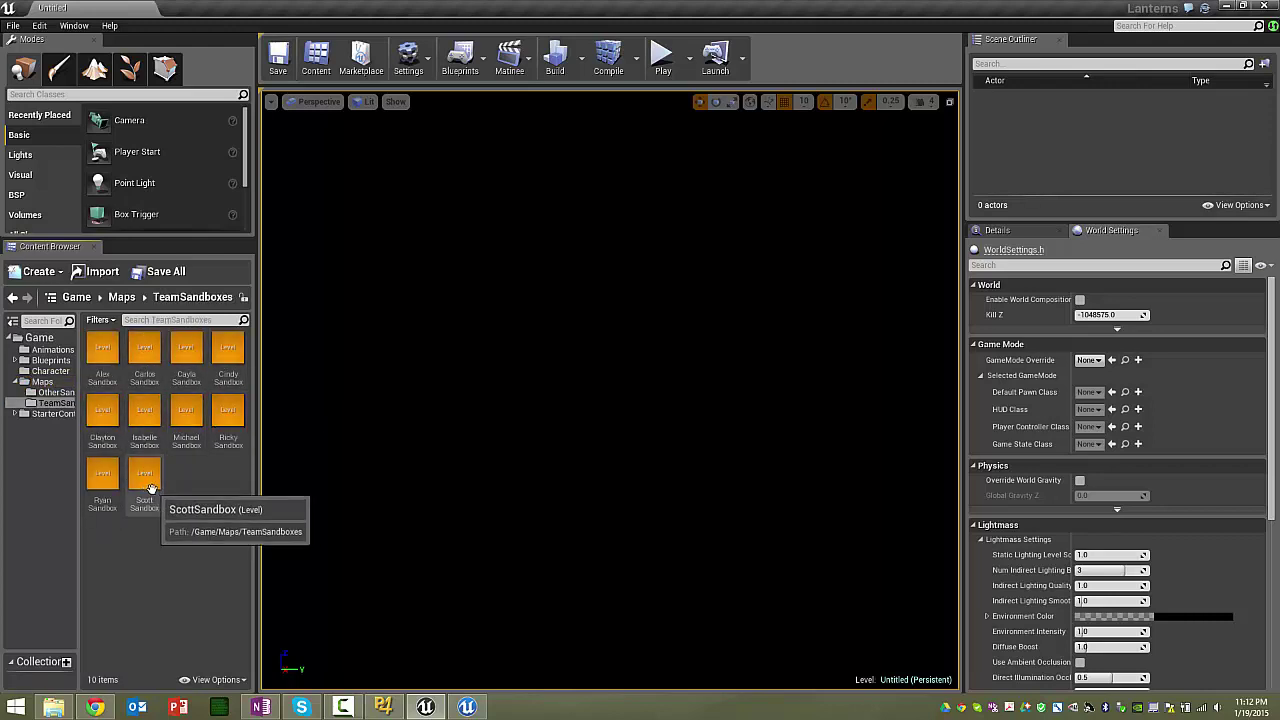
{"action": "left_click", "coordinate": [55, 394]}
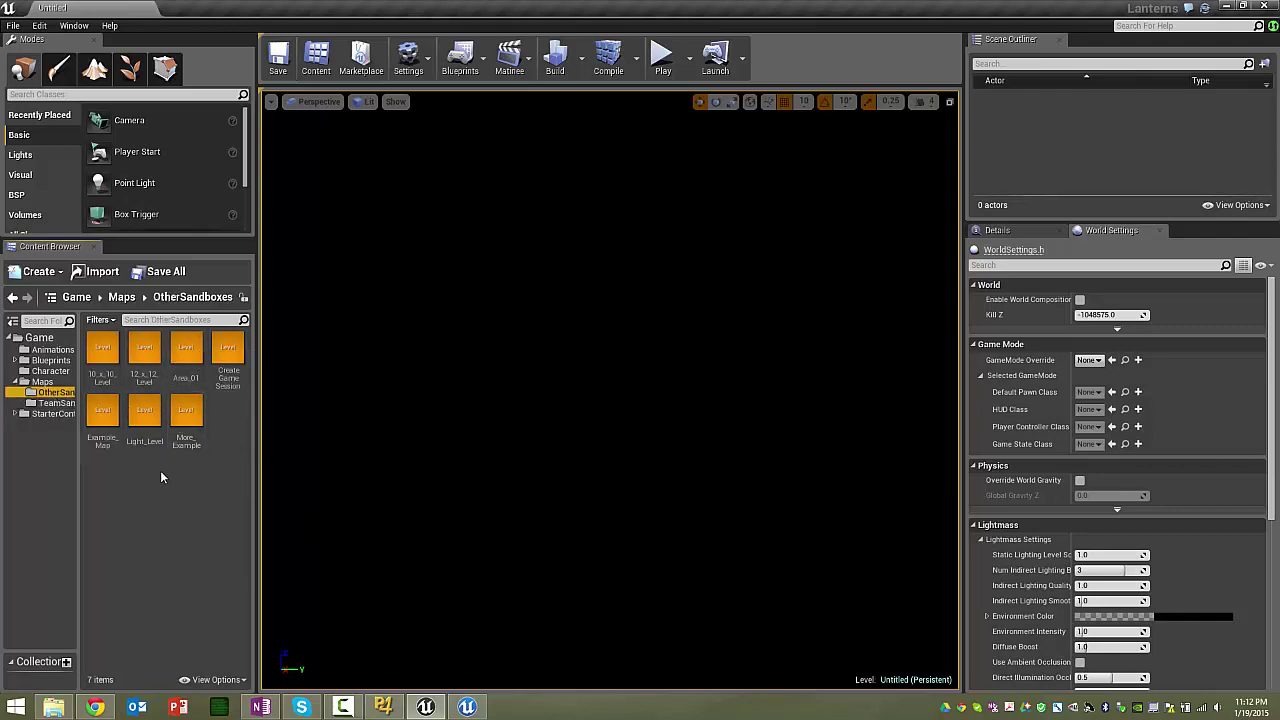
{"action": "left_click", "coordinate": [56, 403]}
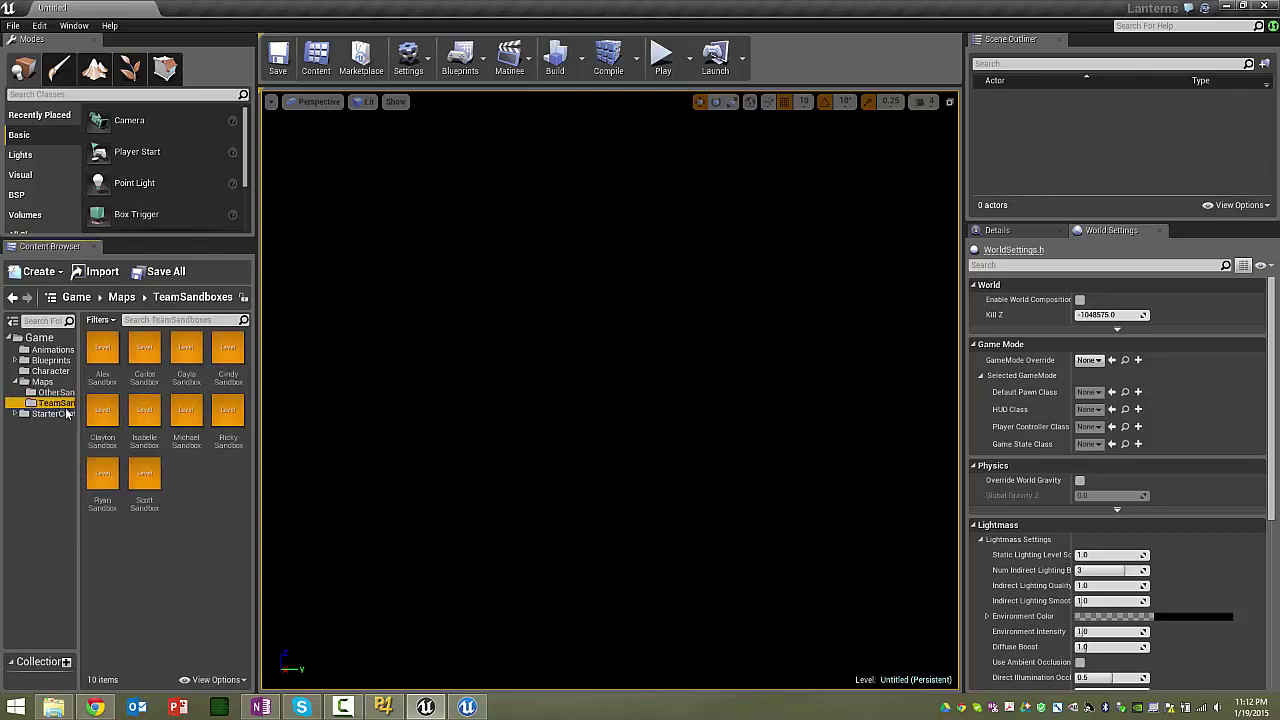